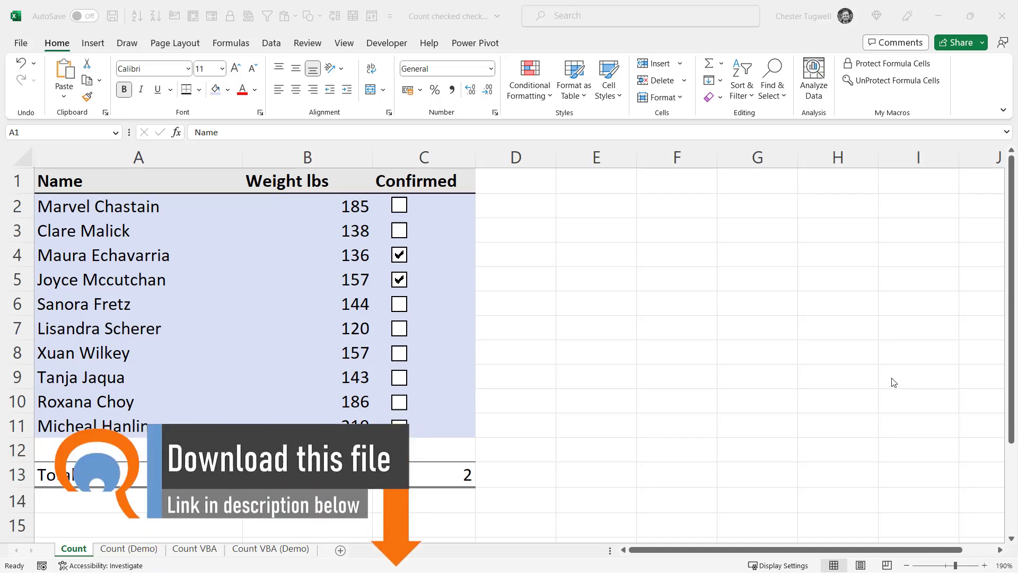
Switch to the Count (Demo) sheet, where column D shows FALSE beside each checkbox
{"action": "left_click", "coordinate": [109, 546]}
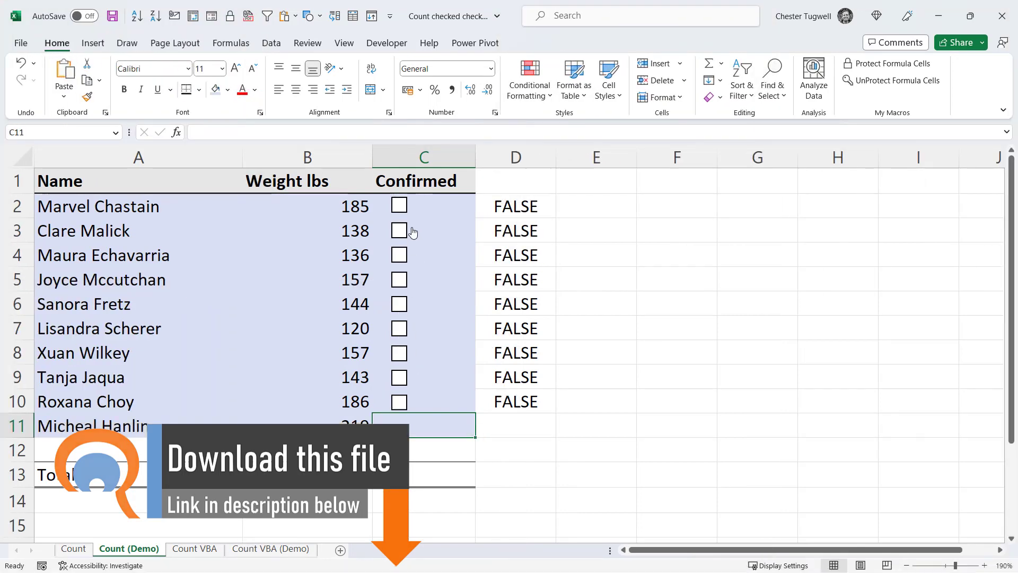
{"action": "left_click", "coordinate": [398, 44]}
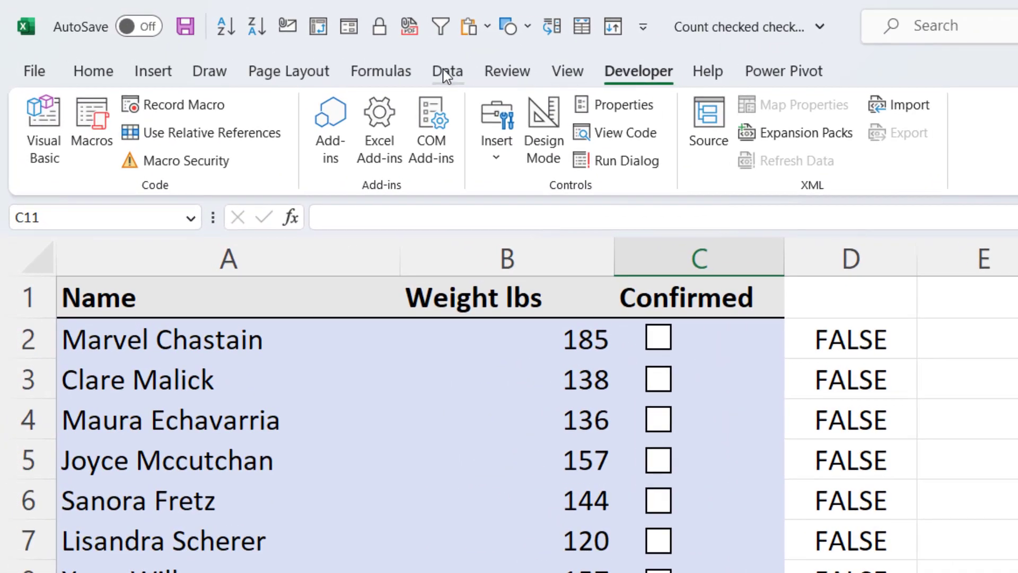
{"action": "right_click", "coordinate": [445, 75]}
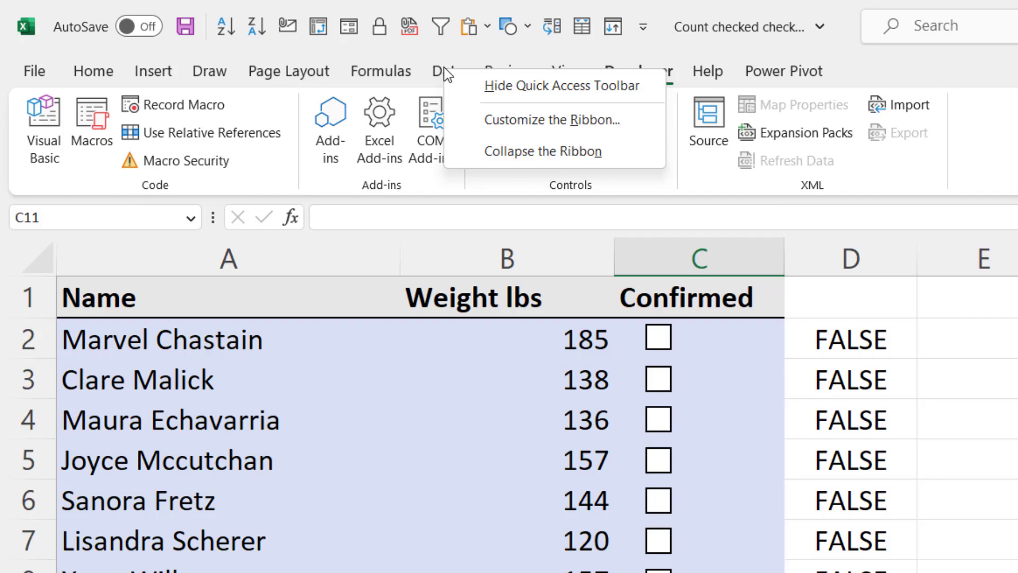
{"action": "left_click", "coordinate": [486, 120]}
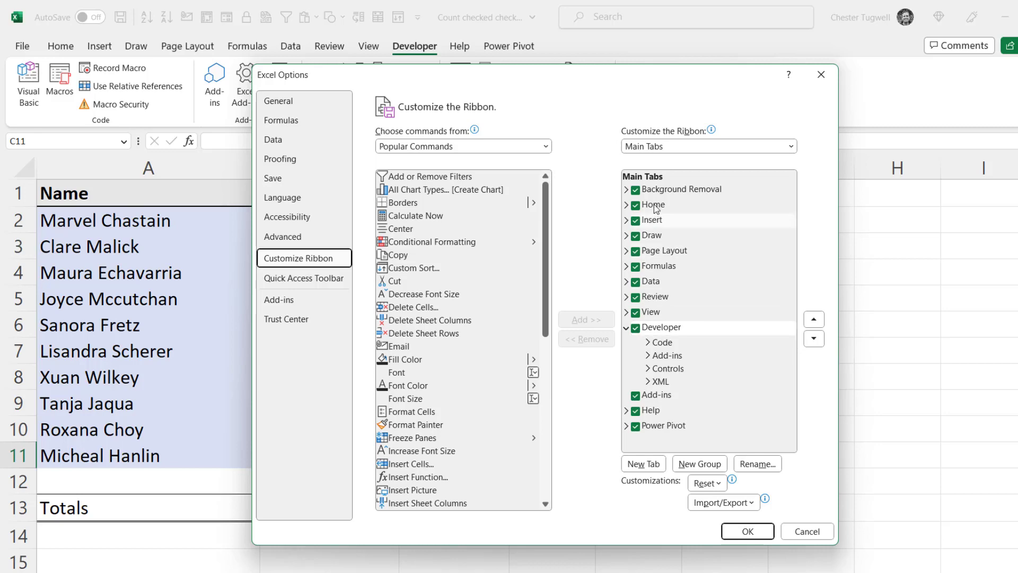
{"action": "left_click", "coordinate": [748, 531]}
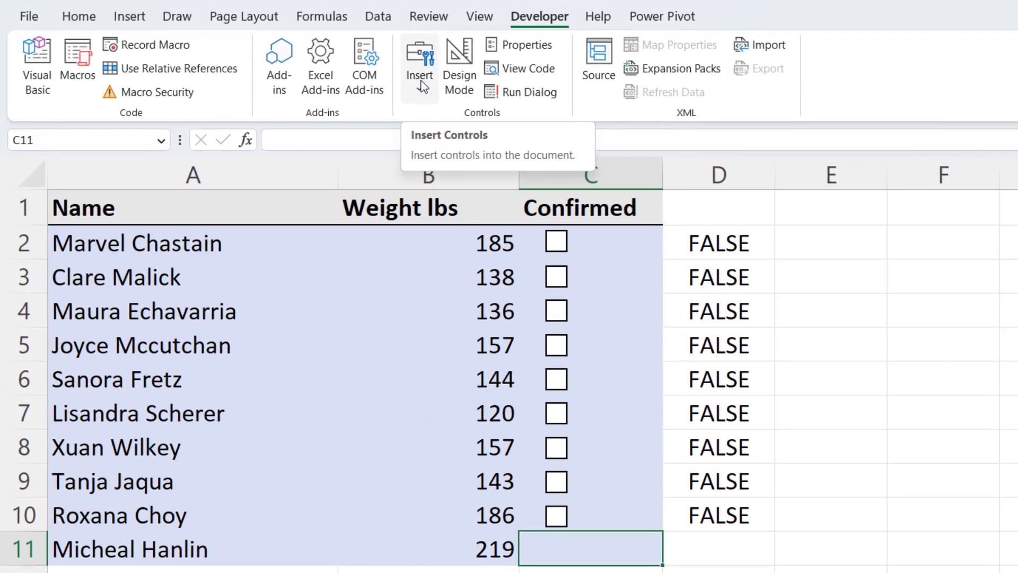
Draw a form-control checkbox in cell C11 and align it within the cell
{"action": "left_click", "coordinate": [324, 97]}
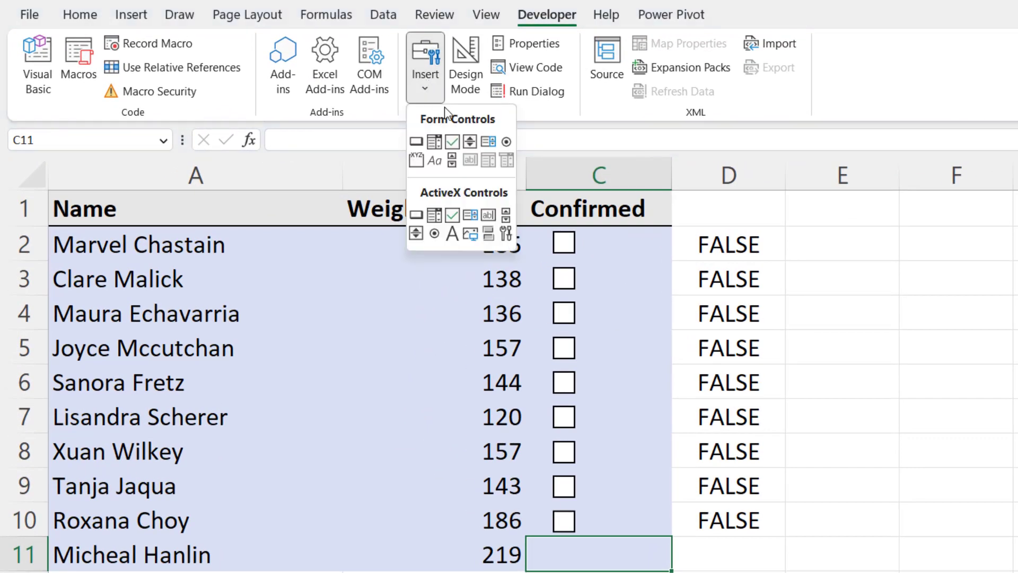
{"action": "left_click", "coordinate": [452, 142]}
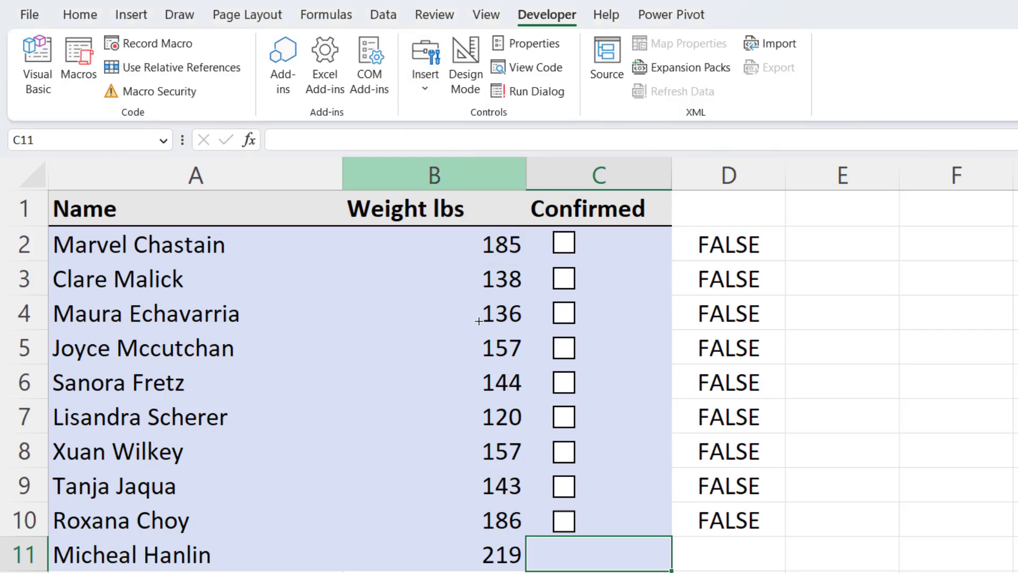
{"action": "left_click", "coordinate": [549, 546]}
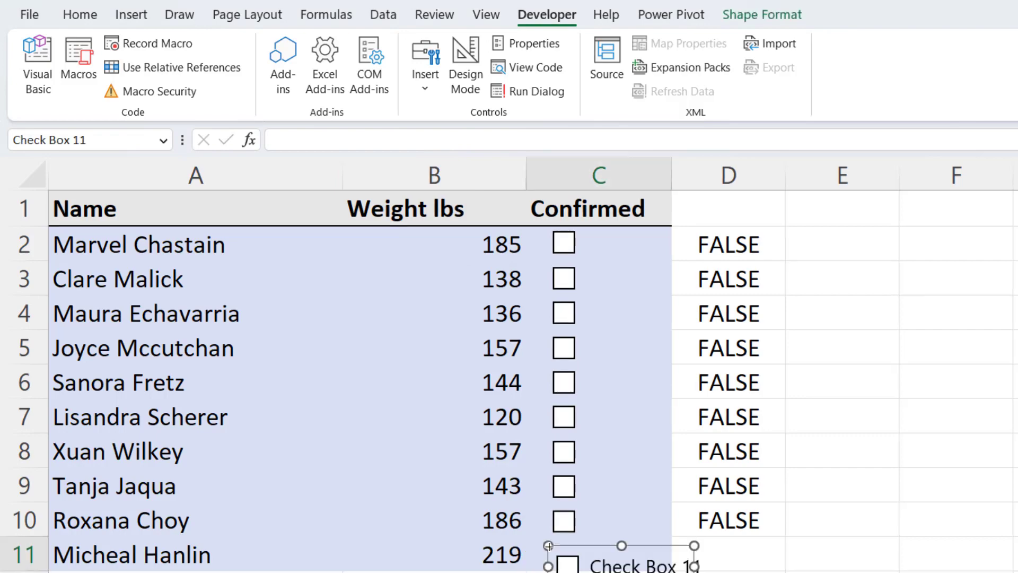
{"action": "left_click_drag", "start_coordinate": [558, 517], "coordinate": [553, 505]}
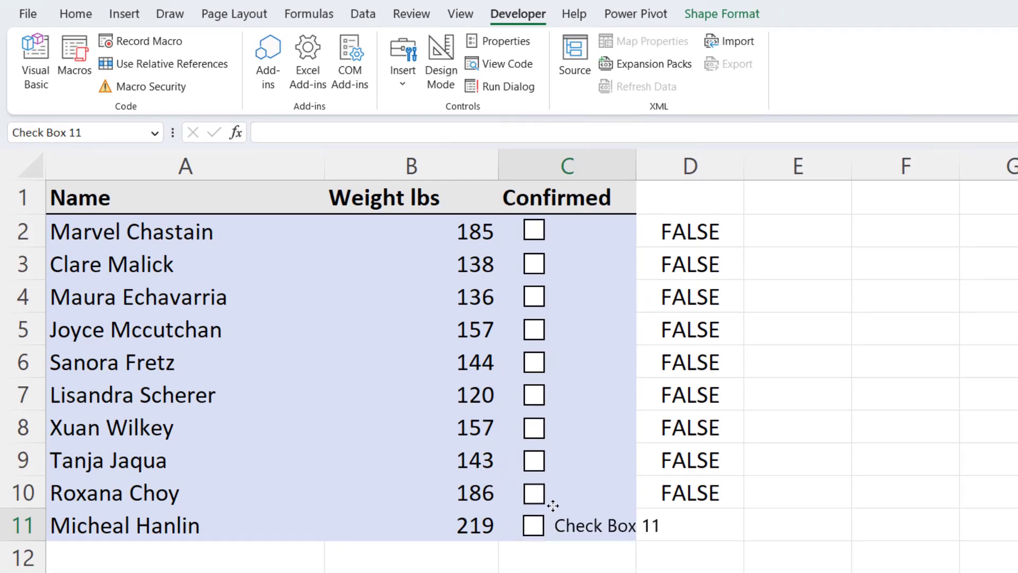
Clear the new checkbox's 'Check Box 11' caption so it has no label
{"action": "left_click", "coordinate": [633, 525]}
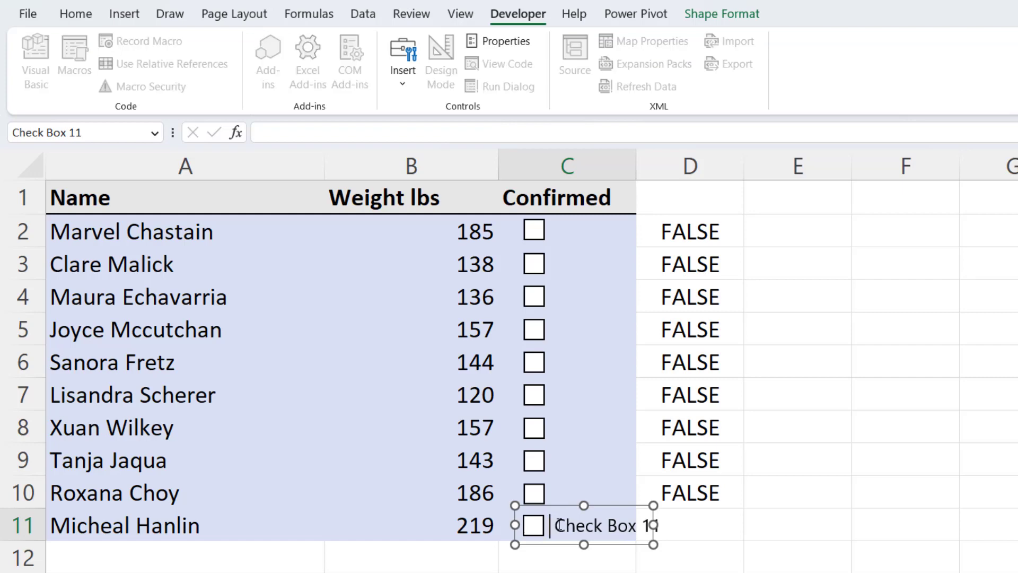
{"action": "left_click", "coordinate": [649, 524]}
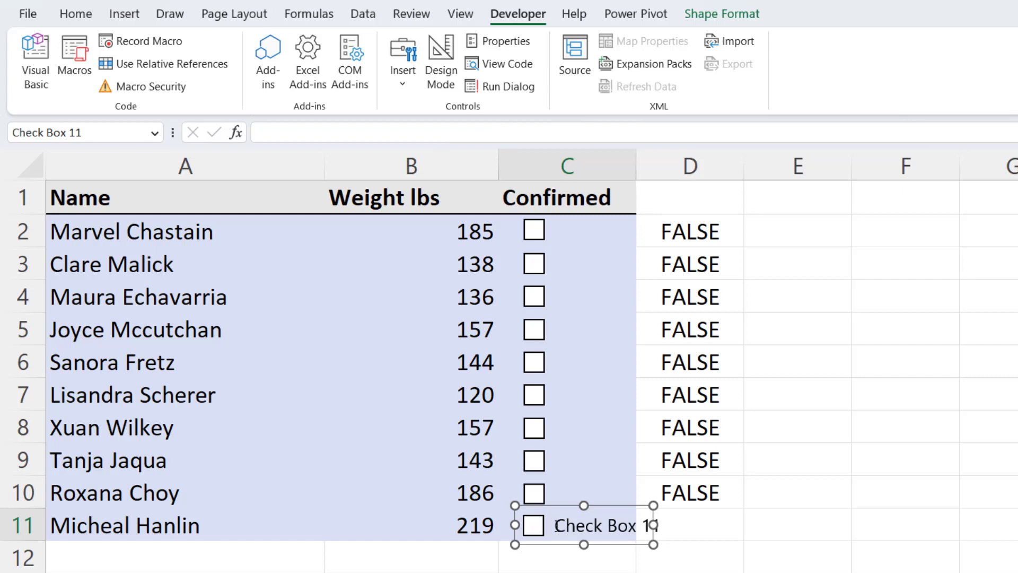
{"action": "left_click", "coordinate": [652, 525]}
{"action": "key", "text": "ctrl+a"}
{"action": "key", "text": "Delete"}
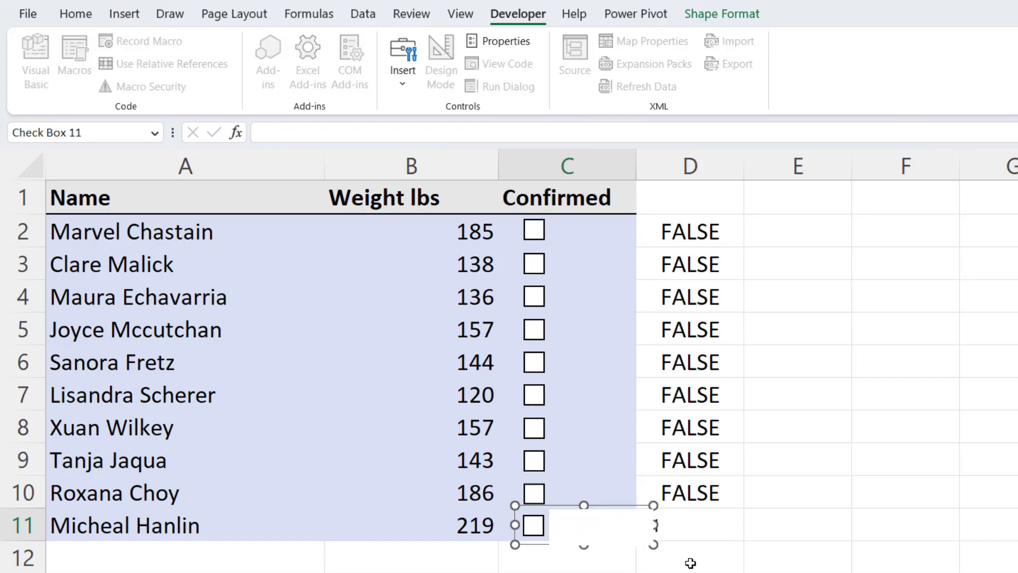
{"action": "left_click", "coordinate": [691, 563]}
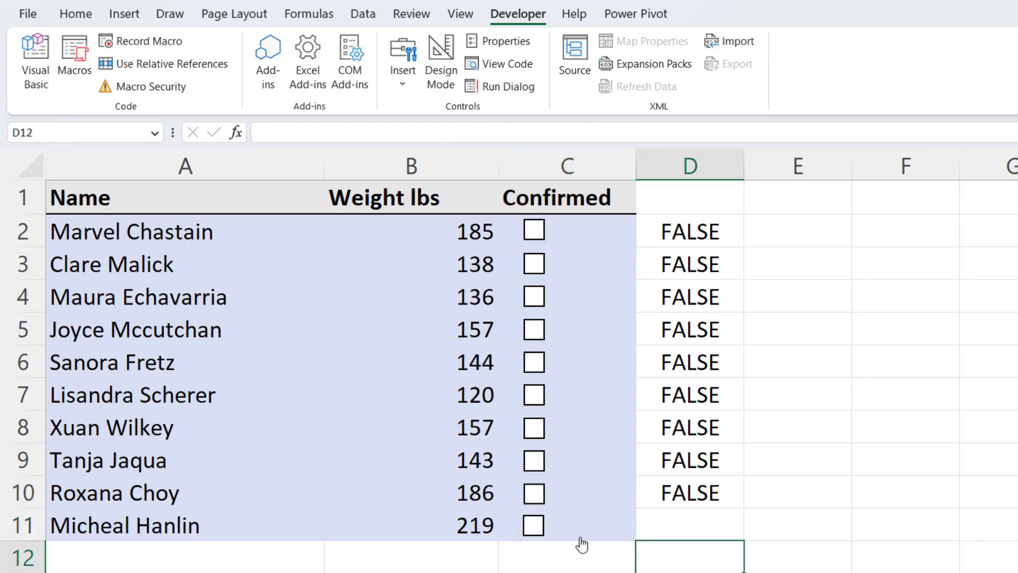
Set the C11 checkbox's cell link to $D$11 in Format Control
{"action": "right_click", "coordinate": [543, 534]}
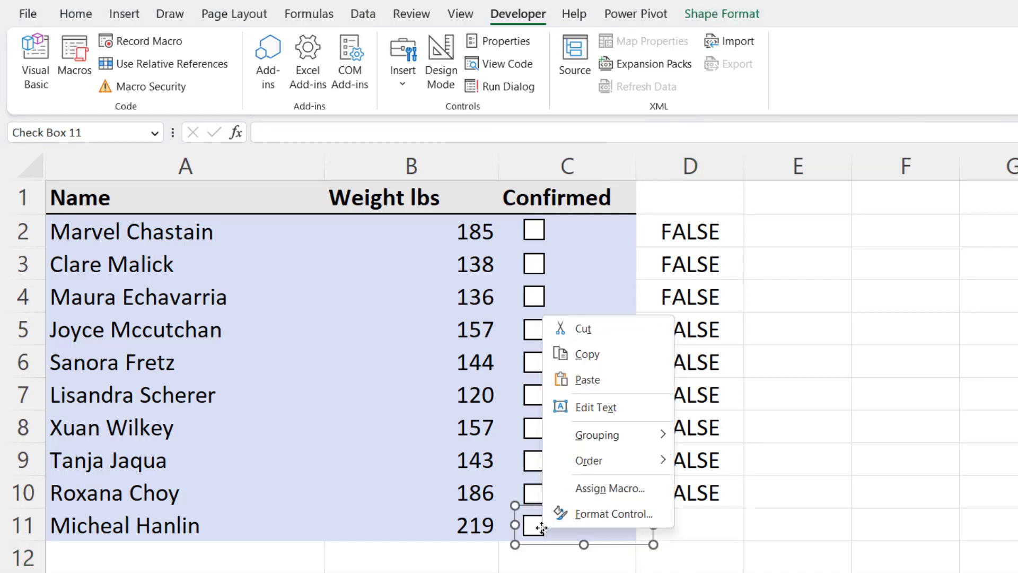
{"action": "left_click", "coordinate": [592, 515]}
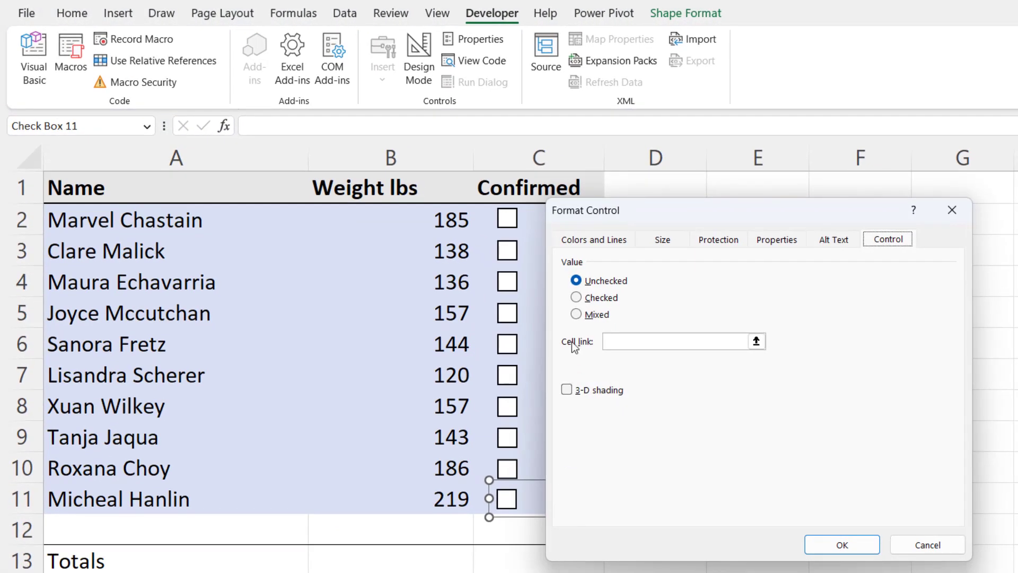
{"action": "left_click_drag", "start_coordinate": [640, 212], "coordinate": [864, 168]}
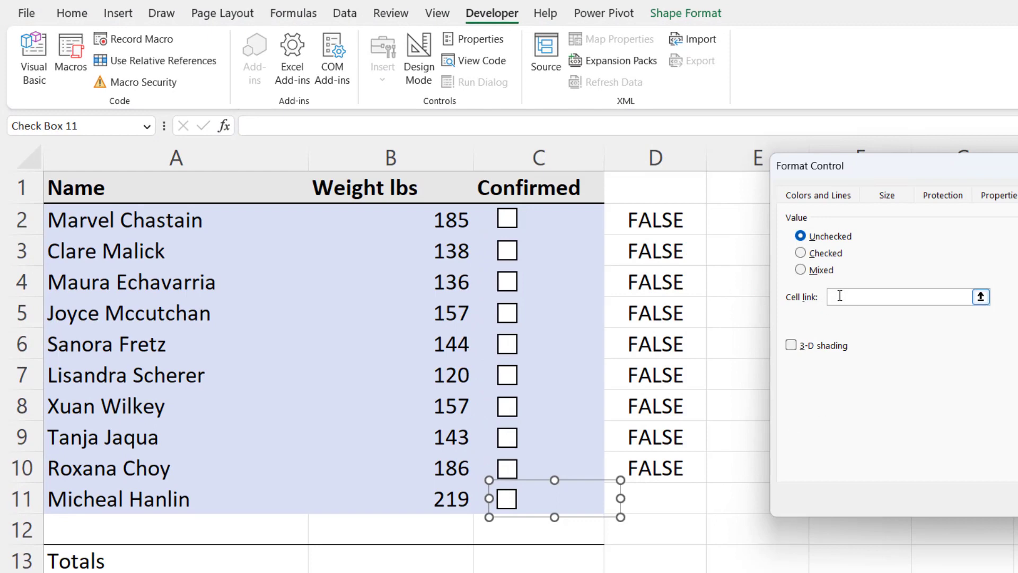
{"action": "left_click", "coordinate": [841, 296]}
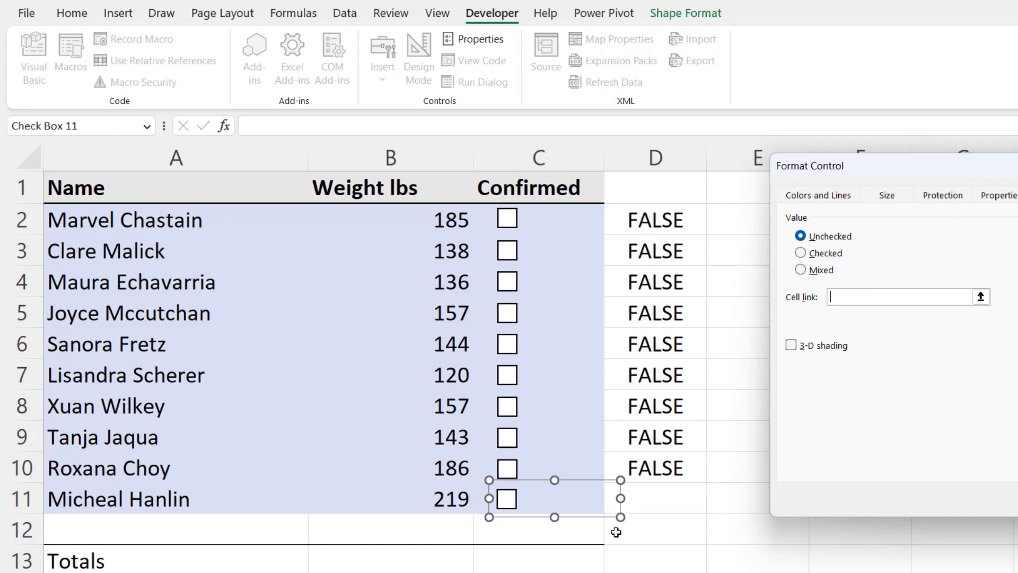
{"action": "left_click", "coordinate": [666, 496]}
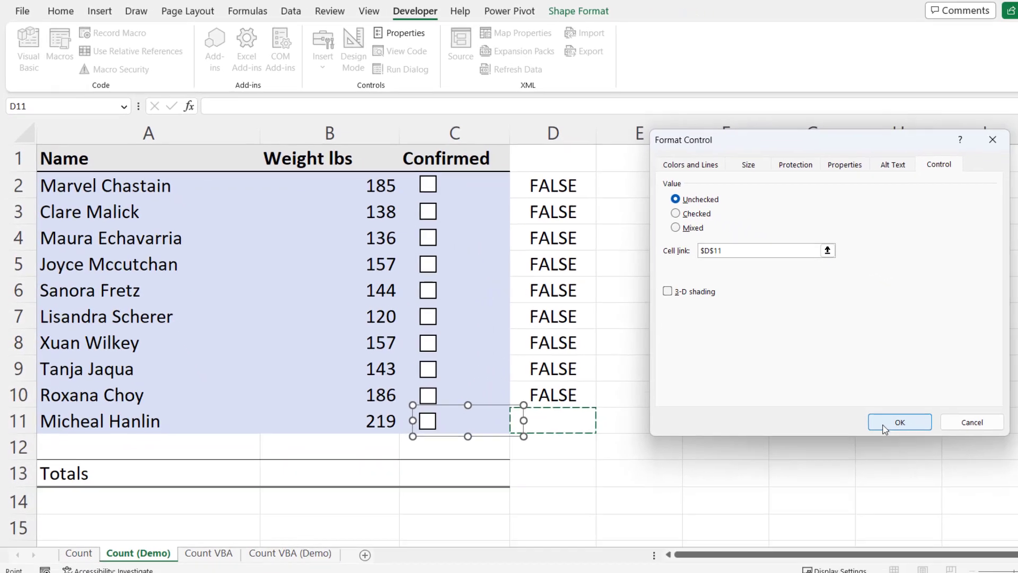
{"action": "left_click", "coordinate": [874, 424]}
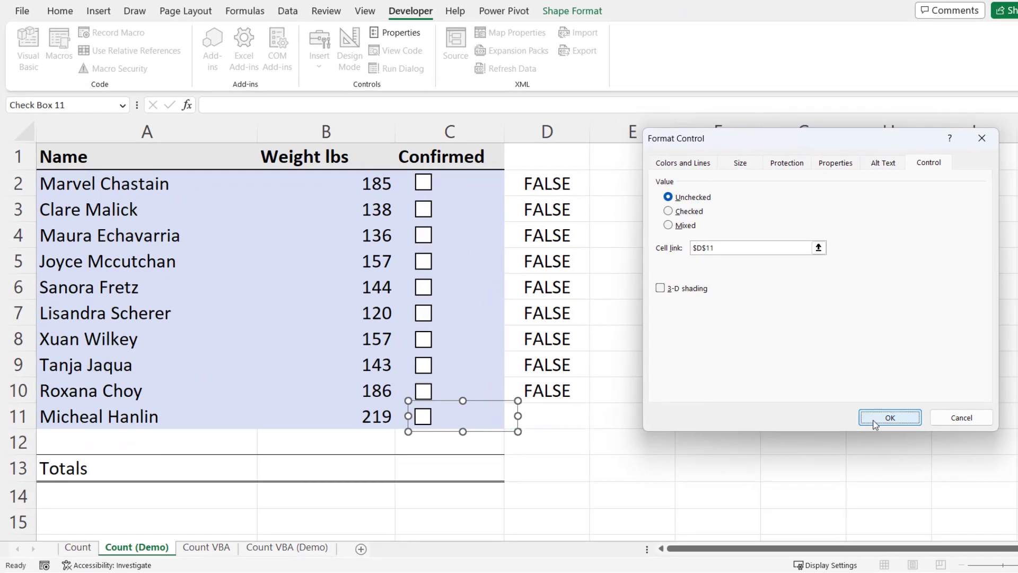
Tick and untick the C11 checkbox to confirm D11 switches between TRUE and FALSE
{"action": "left_click", "coordinate": [432, 445]}
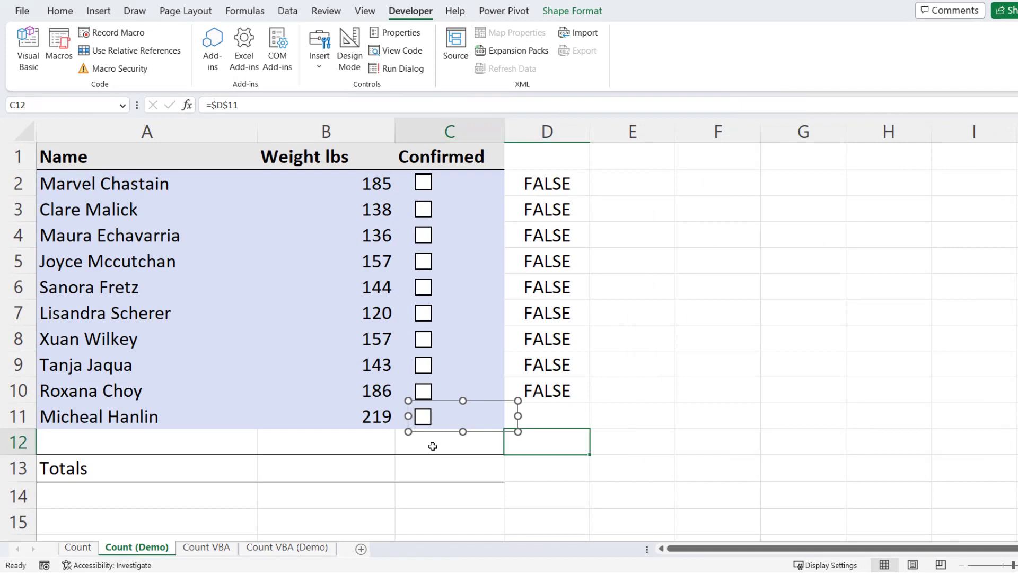
{"action": "left_click", "coordinate": [423, 419]}
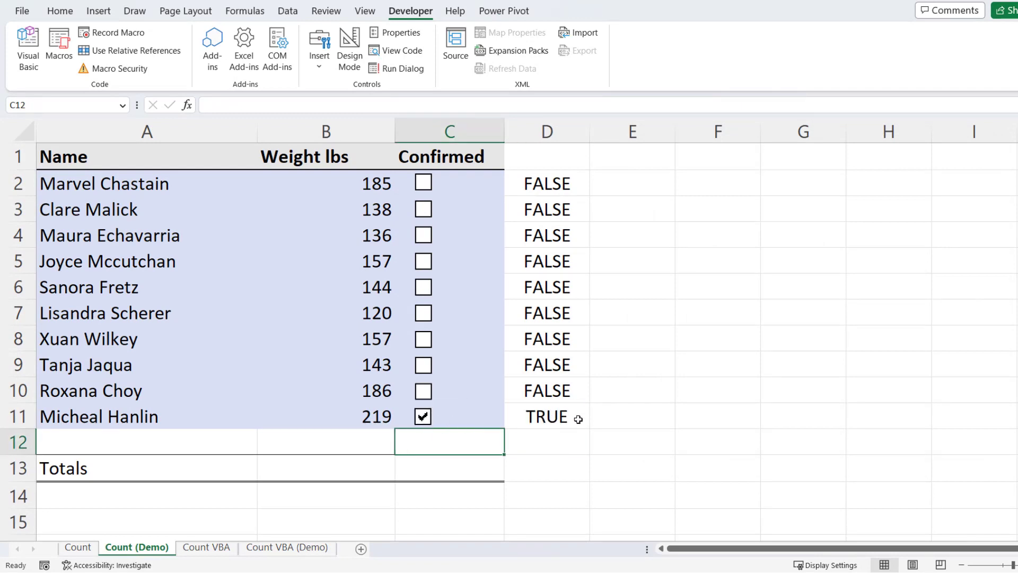
{"action": "left_click", "coordinate": [422, 419]}
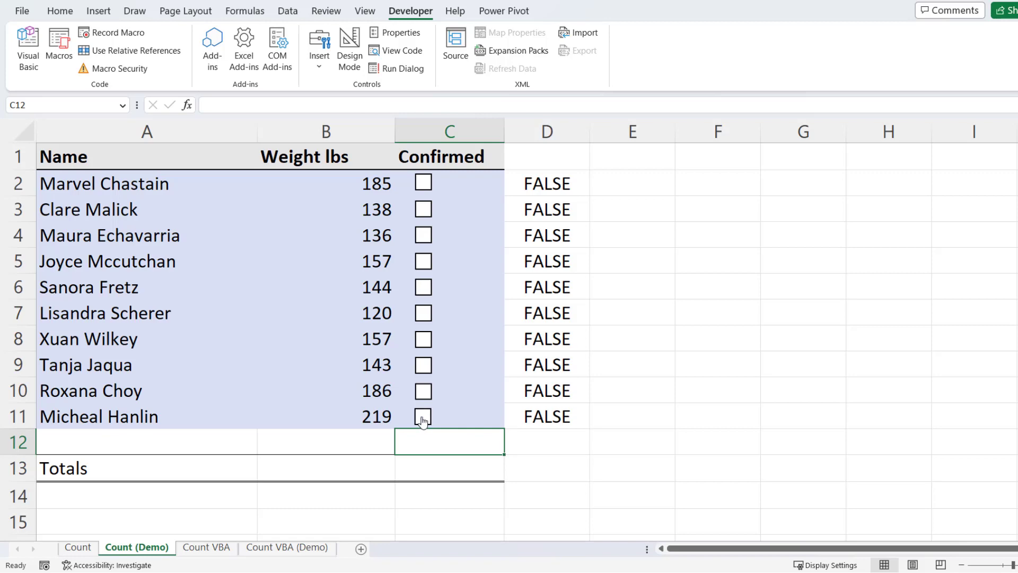
Tick rows 4, 7 and 9 and enter =COUNTIF(D2:D11,TRUE) in C13
{"action": "left_click", "coordinate": [472, 466]}
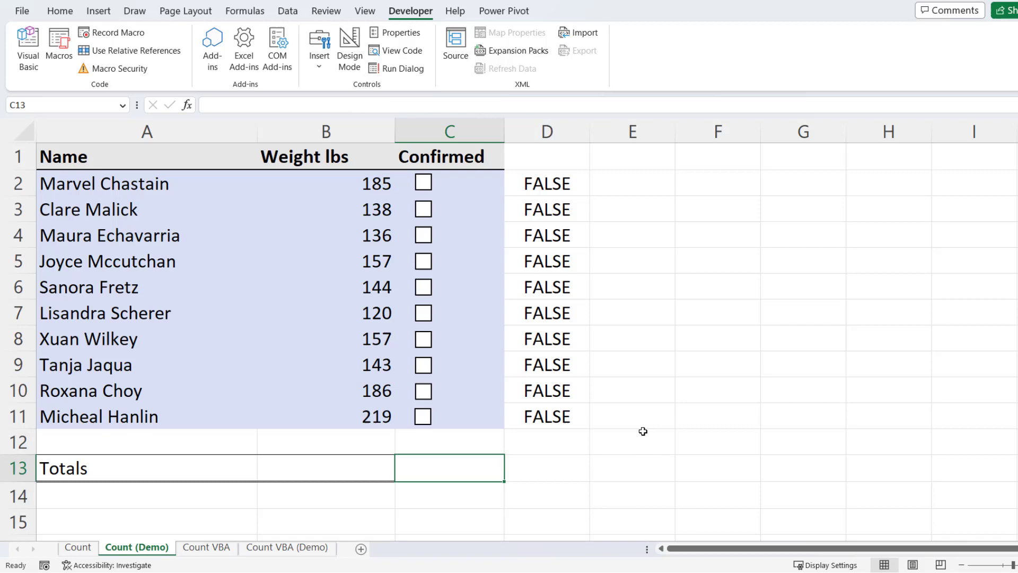
{"action": "left_click", "coordinate": [424, 235]}
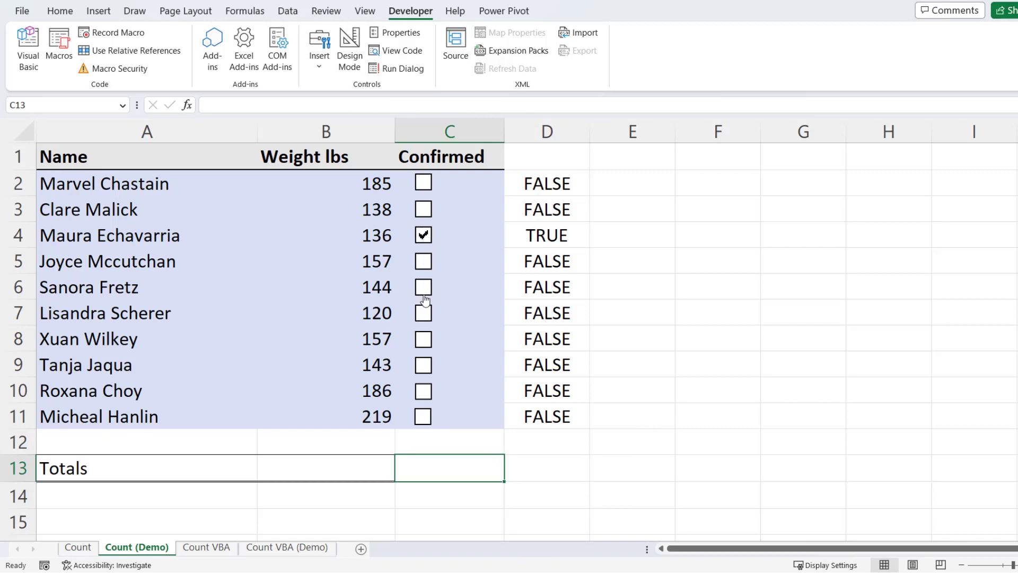
{"action": "left_click", "coordinate": [424, 313]}
{"action": "left_click", "coordinate": [423, 365]}
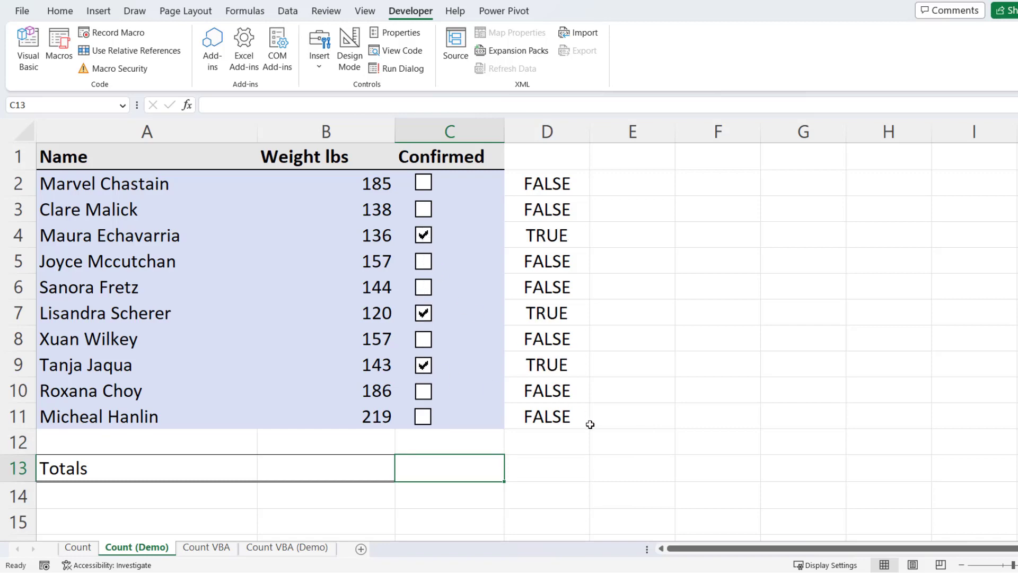
{"action": "type", "text": "="}
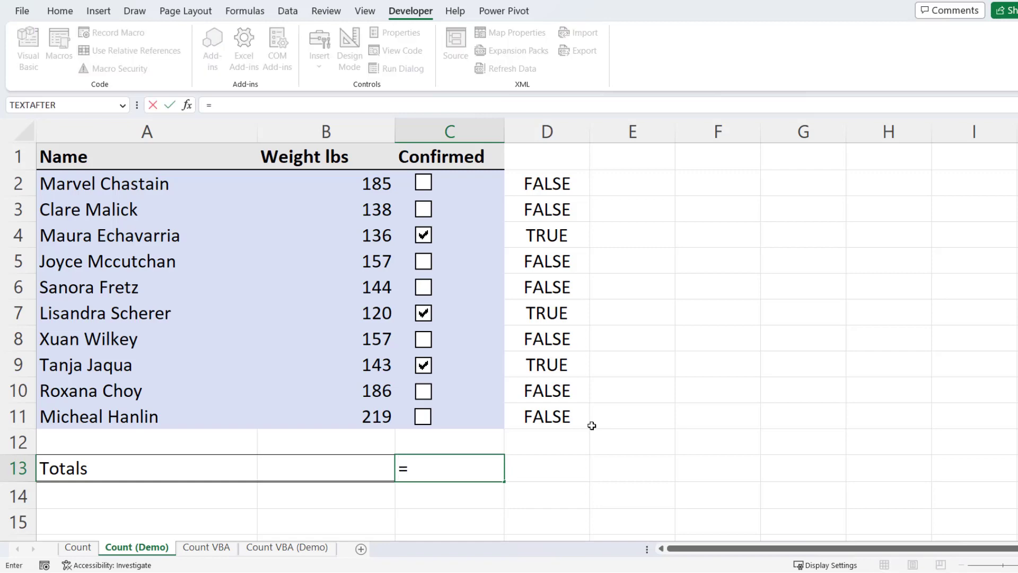
{"action": "type", "text": "countif"}
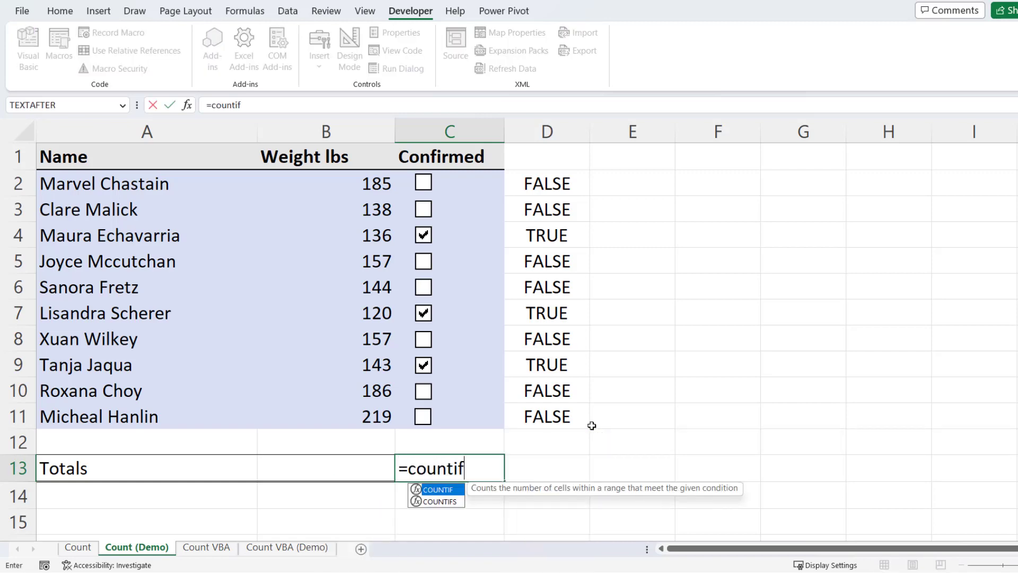
{"action": "type", "text": "("}
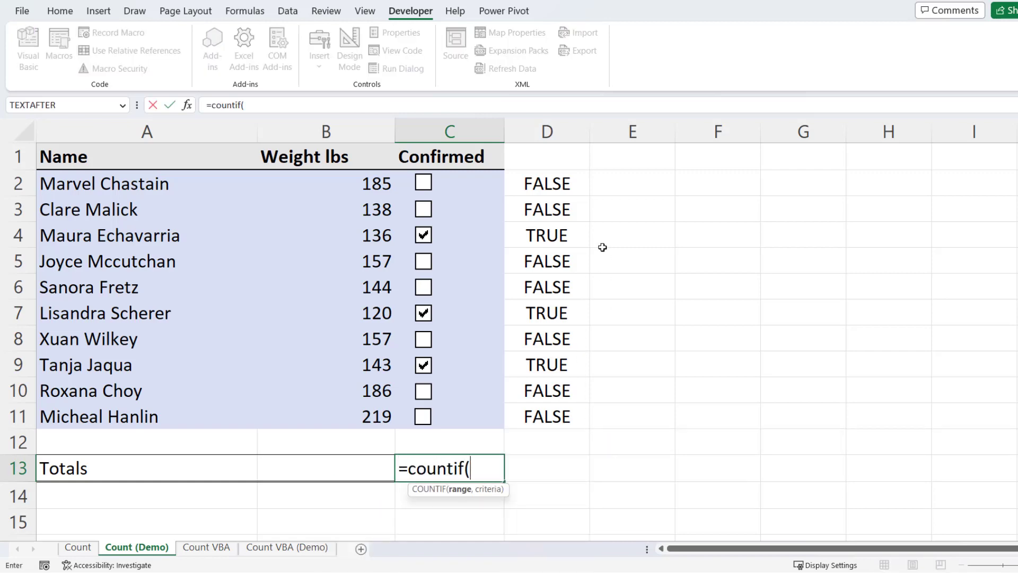
{"action": "left_click_drag", "start_coordinate": [550, 181], "coordinate": [549, 412]}
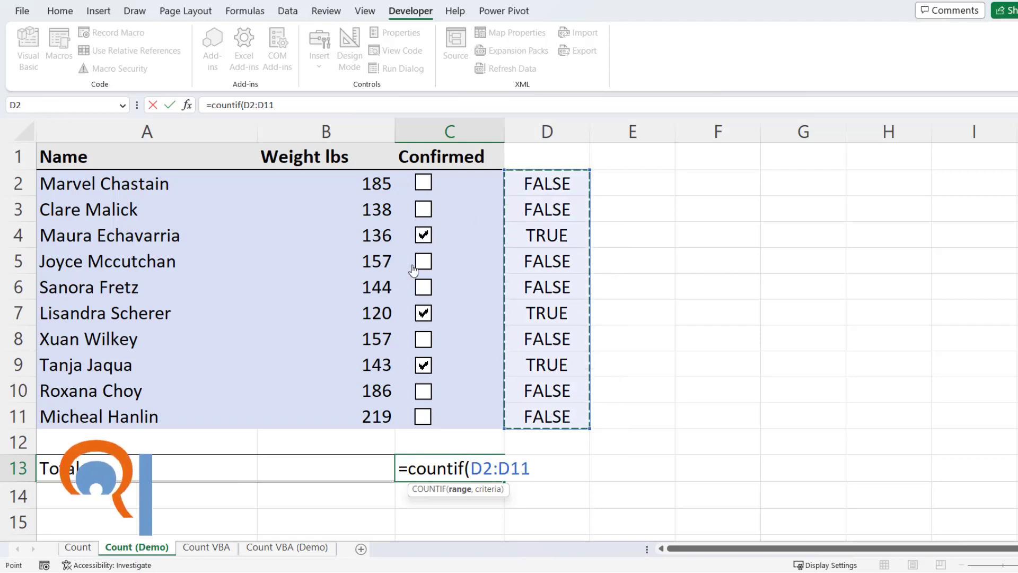
{"action": "type", "text": ","}
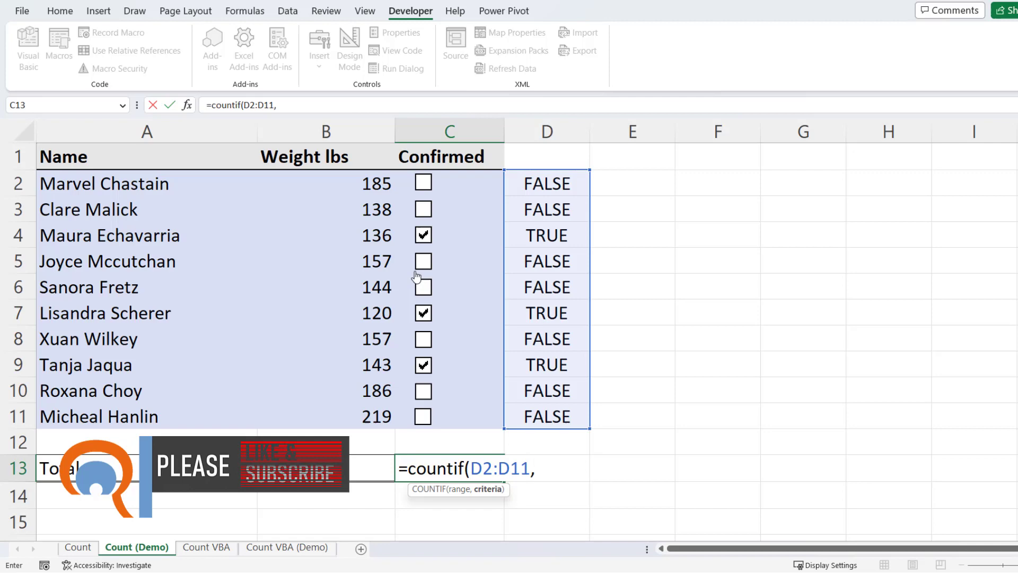
{"action": "type", "text": "TRUE)"}
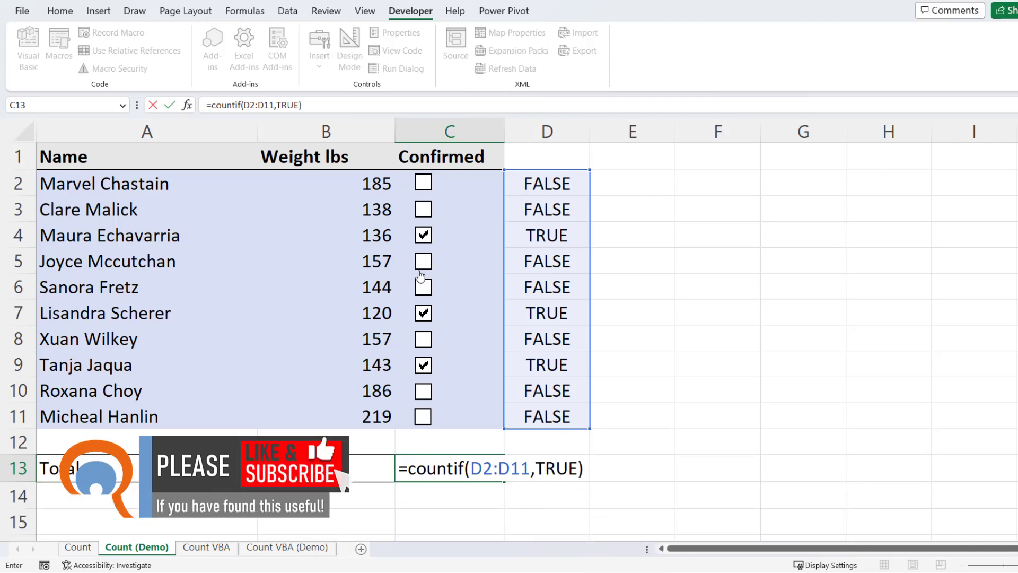
{"action": "key", "text": "Return"}
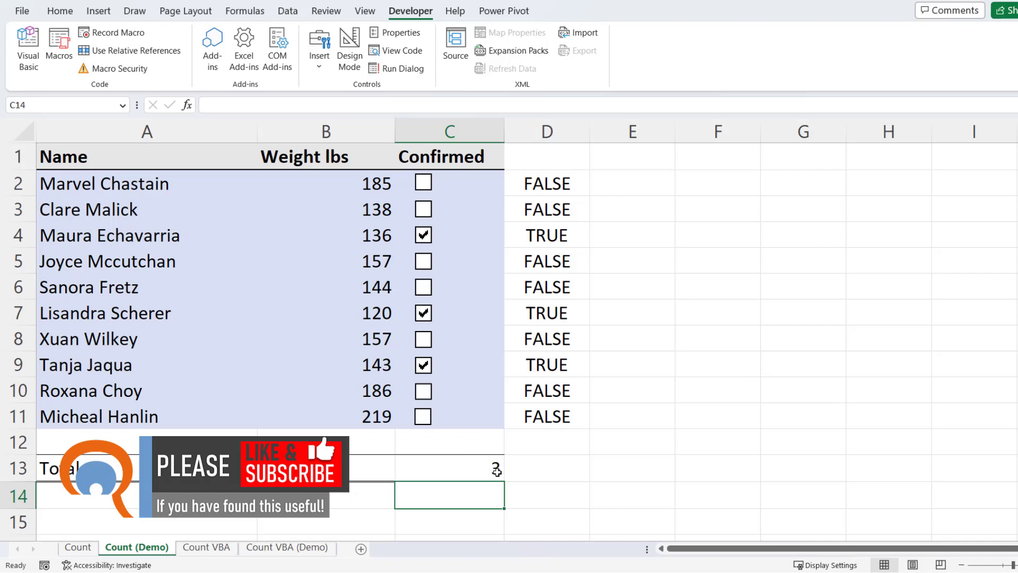
Enter =SUMIF(D2:D11,TRUE,B2:B11) in B13, ticking rows 5 and 2 to reach totals 741 and 5
{"action": "left_click", "coordinate": [423, 261]}
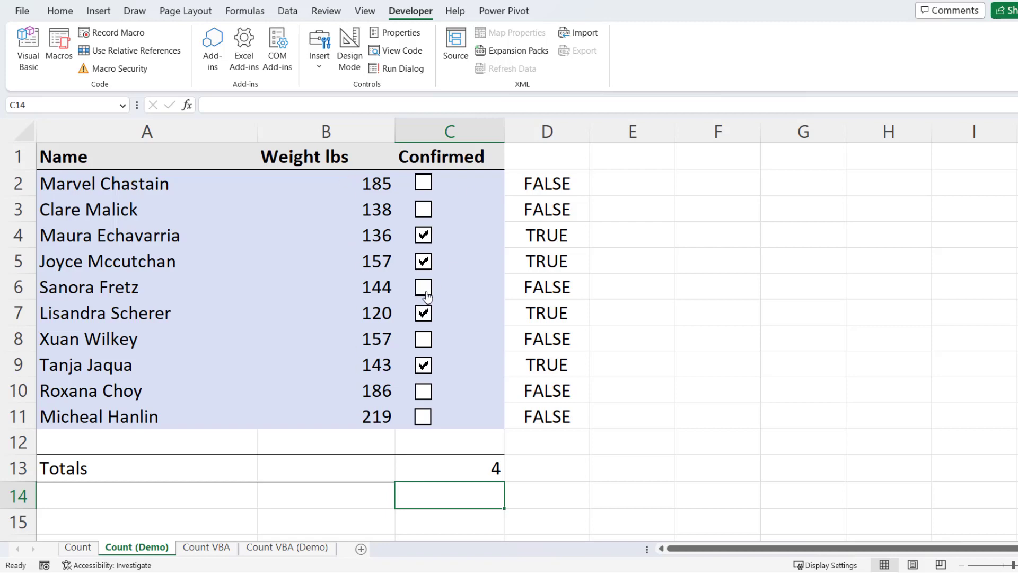
{"action": "left_click", "coordinate": [351, 468]}
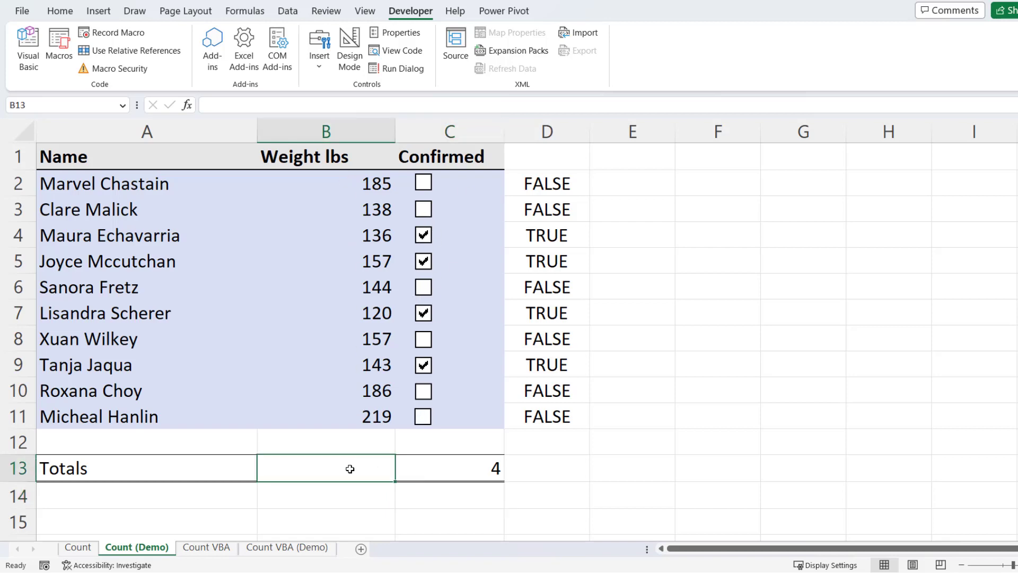
{"action": "type", "text": "=sumif"}
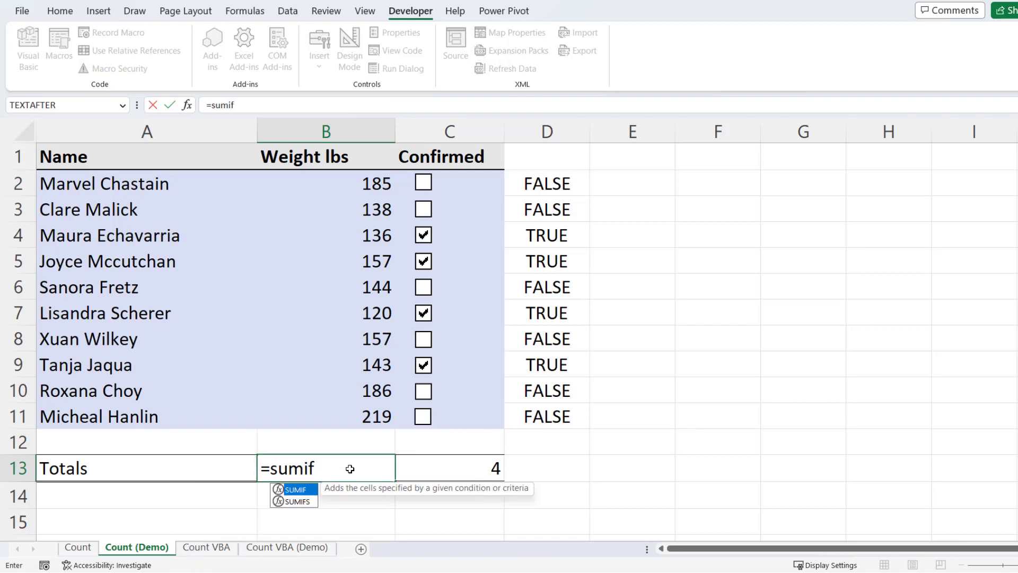
{"action": "type", "text": "("}
{"action": "left_click_drag", "start_coordinate": [540, 177], "coordinate": [546, 419]}
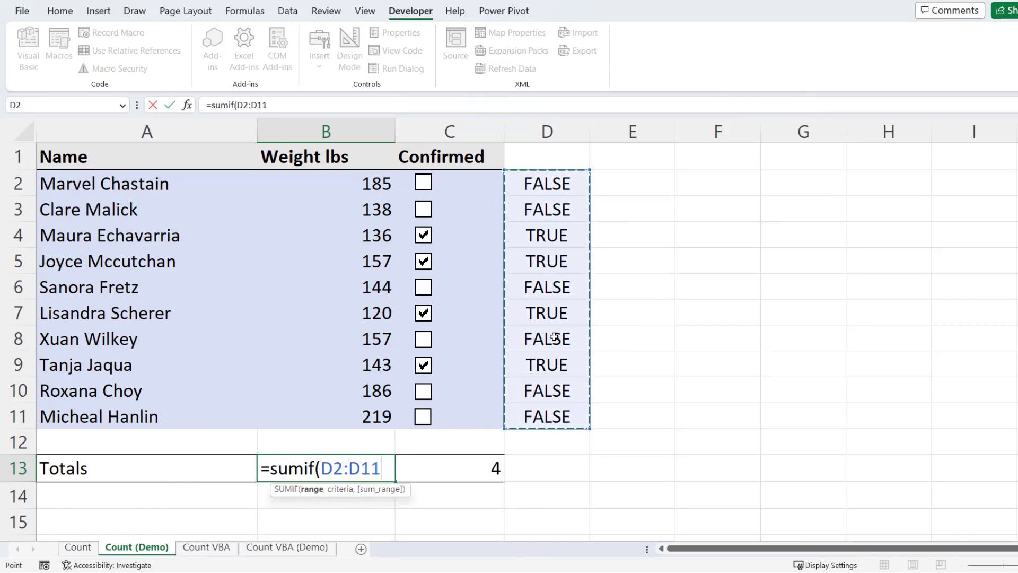
{"action": "type", "text": ","}
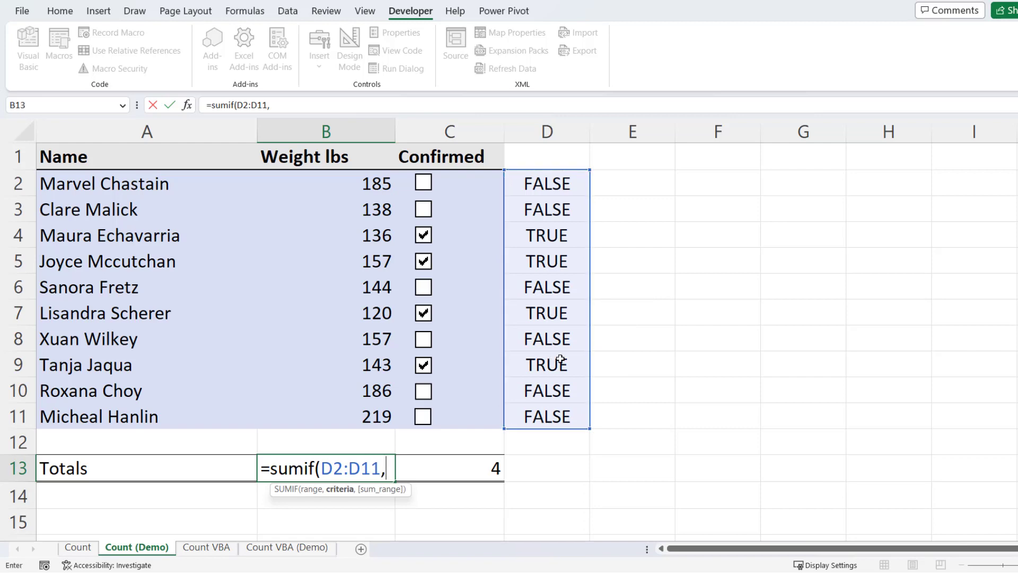
{"action": "type", "text": "TRUE,"}
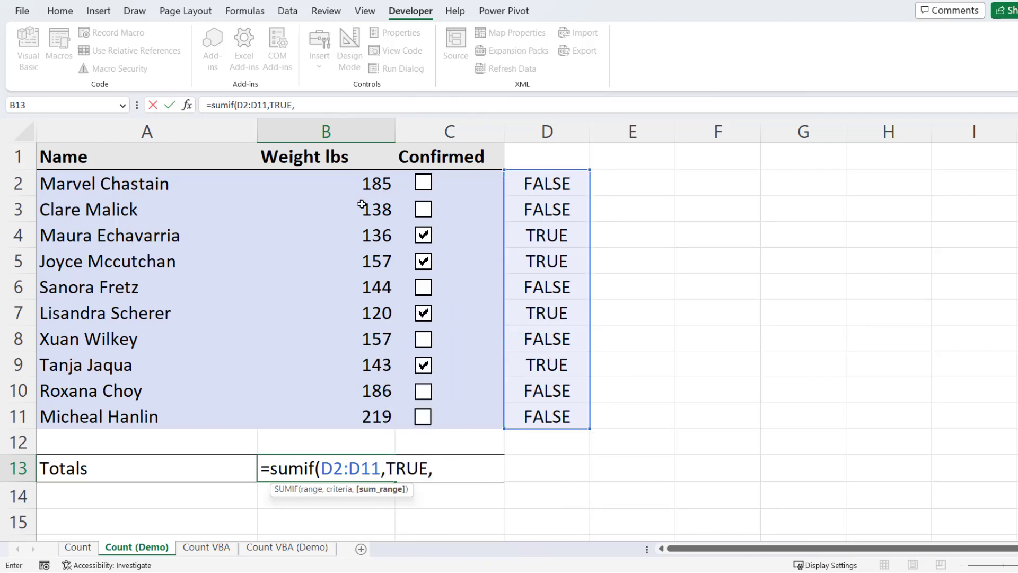
{"action": "left_click_drag", "start_coordinate": [341, 178], "coordinate": [371, 418]}
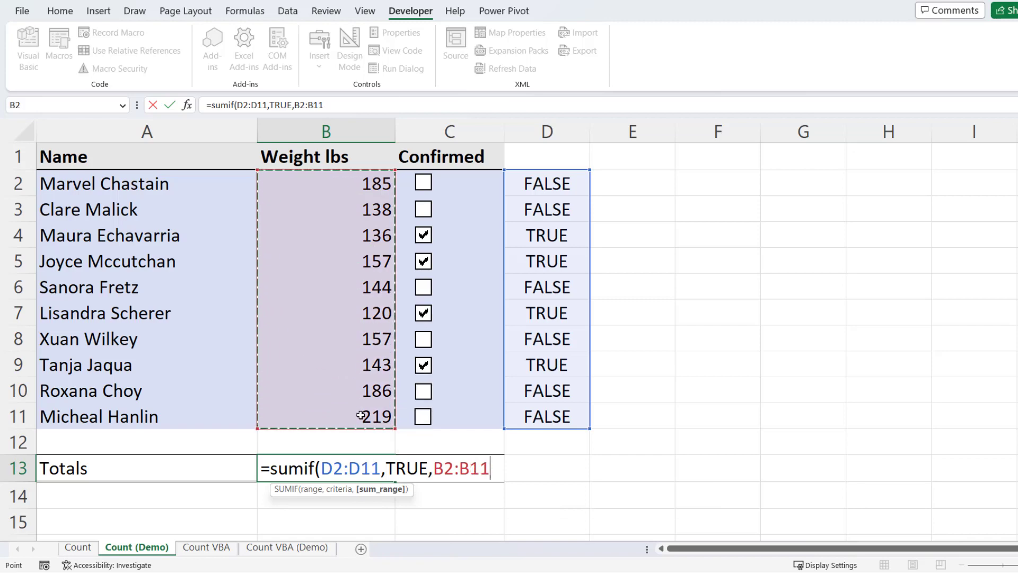
{"action": "type", "text": ")"}
{"action": "key", "text": "Return"}
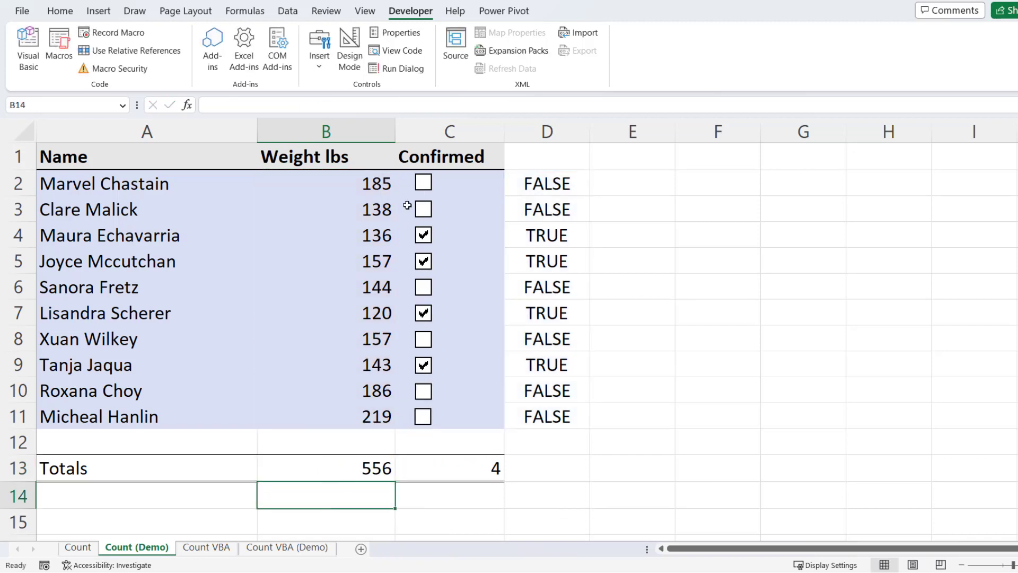
{"action": "left_click", "coordinate": [424, 183]}
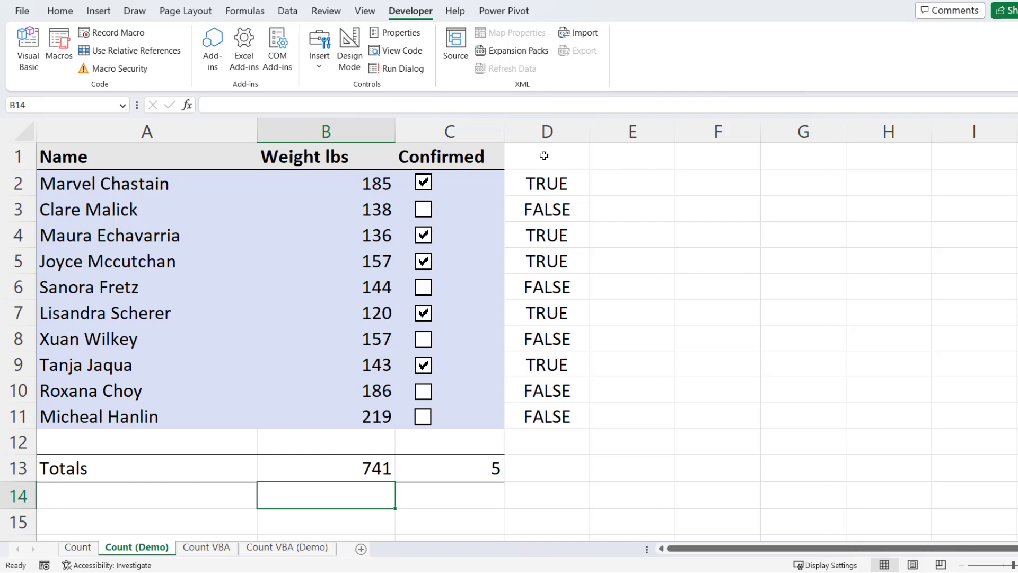
Give D2:D11 the custom number format ;; so the TRUE/FALSE values are hidden
{"action": "left_click_drag", "start_coordinate": [549, 184], "coordinate": [582, 417]}
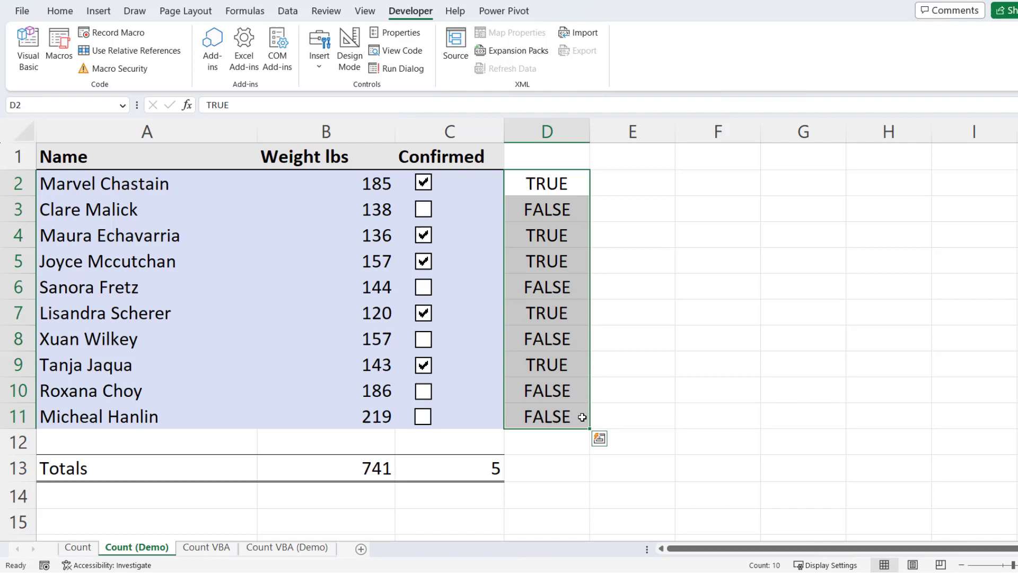
{"action": "key", "text": "ctrl+1"}
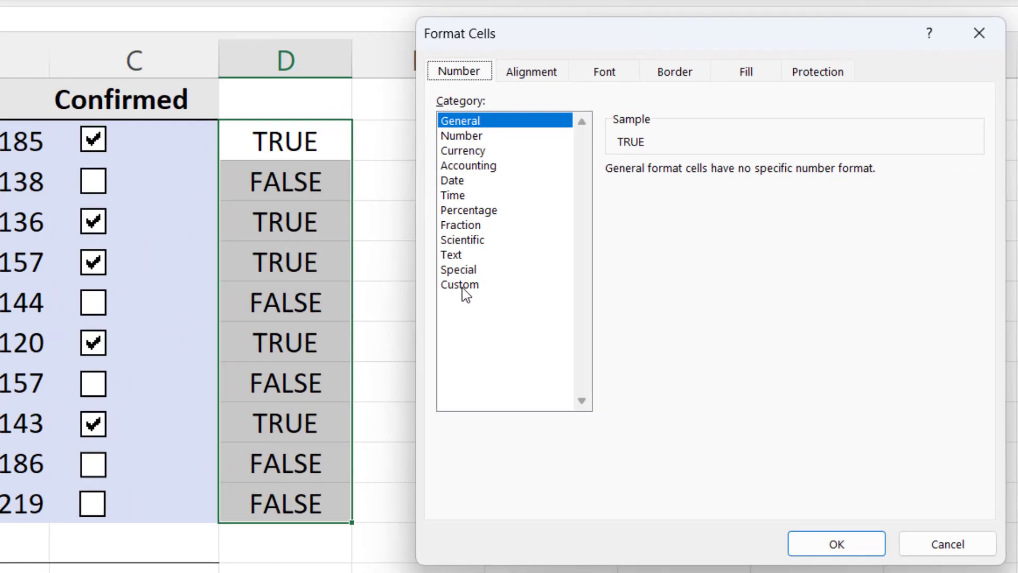
{"action": "left_click", "coordinate": [660, 276]}
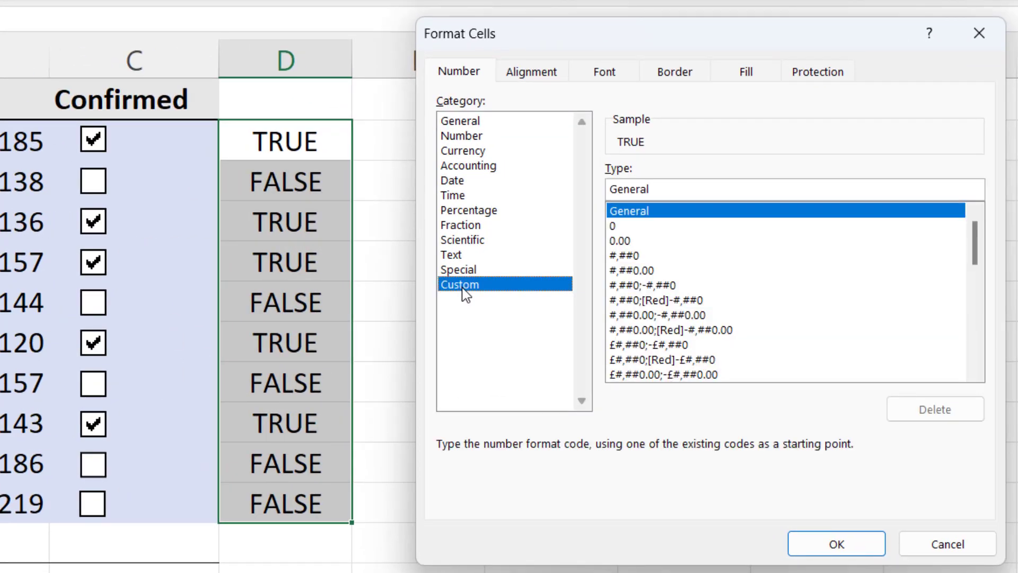
{"action": "double_click", "coordinate": [667, 186]}
{"action": "type", "text": ";;;"}
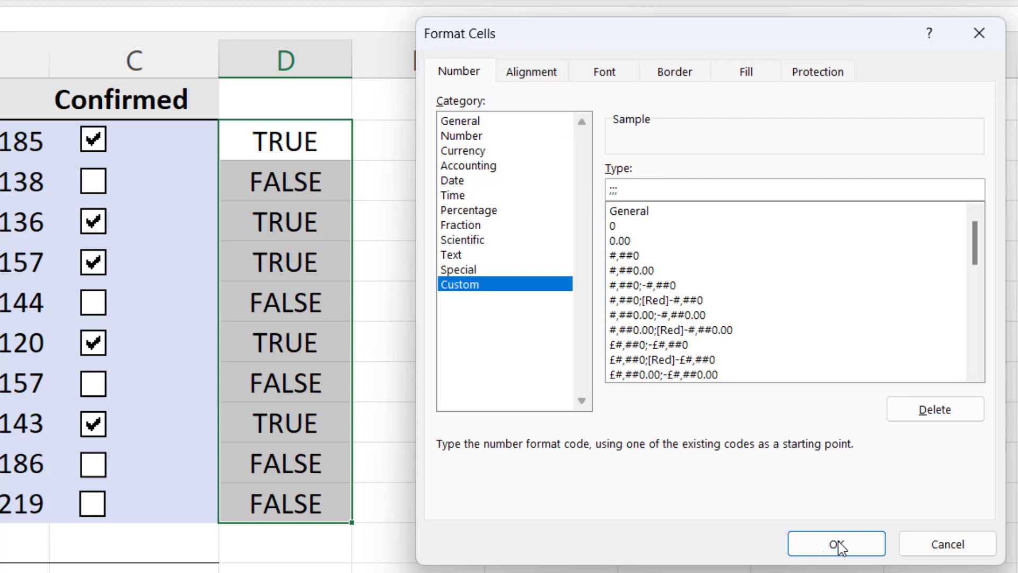
{"action": "left_click", "coordinate": [836, 543]}
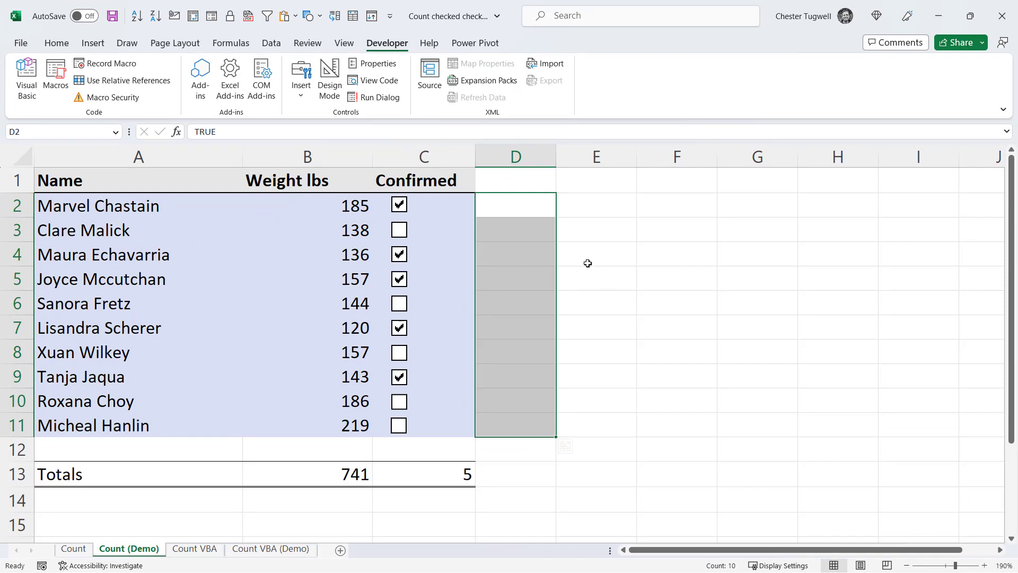
{"action": "left_click", "coordinate": [300, 94]}
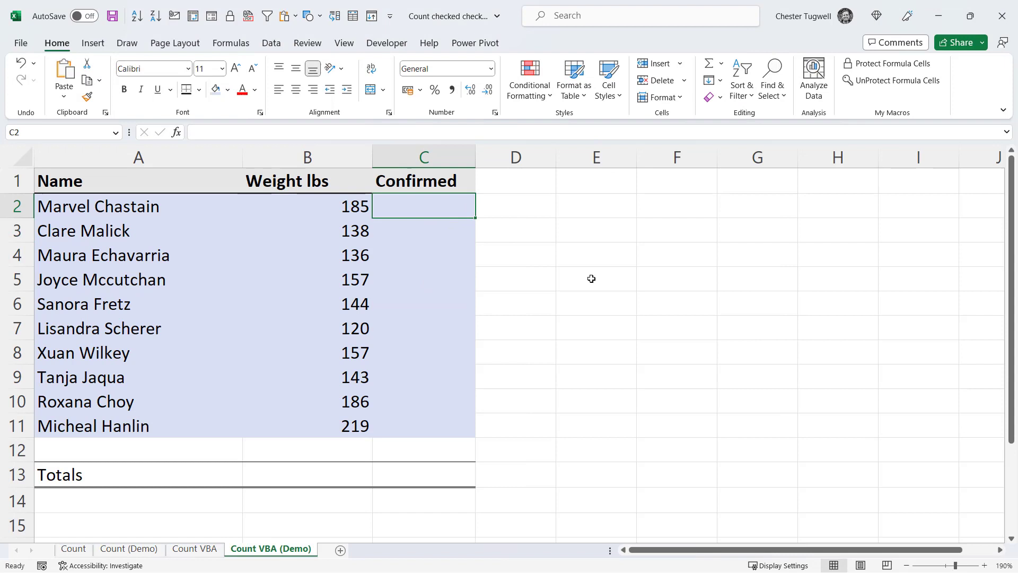
Enter =CHAR(254) in C2 and set its font to Wingdings to show a ticked box
{"action": "type", "text": "=c"}
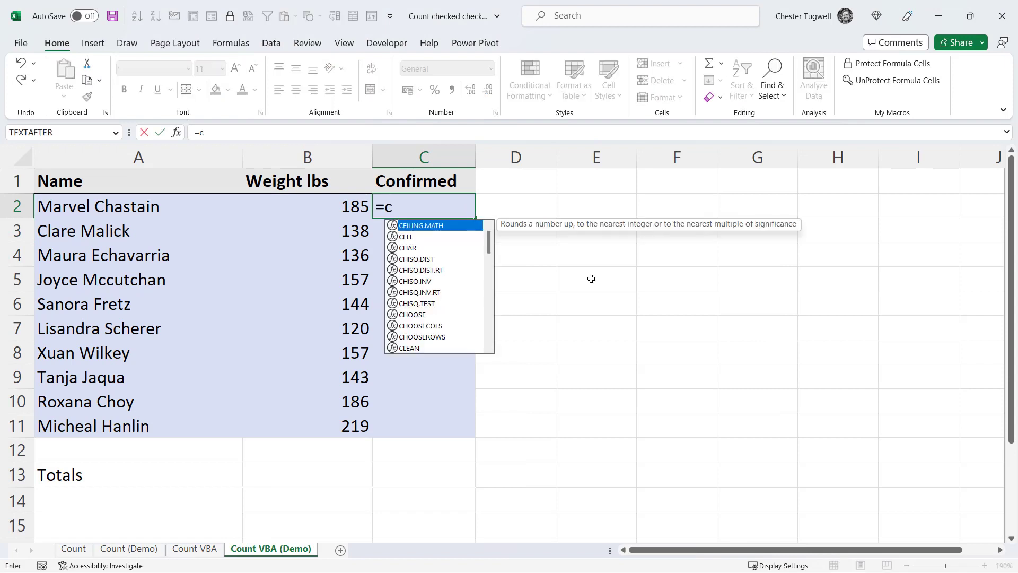
{"action": "type", "text": "har"}
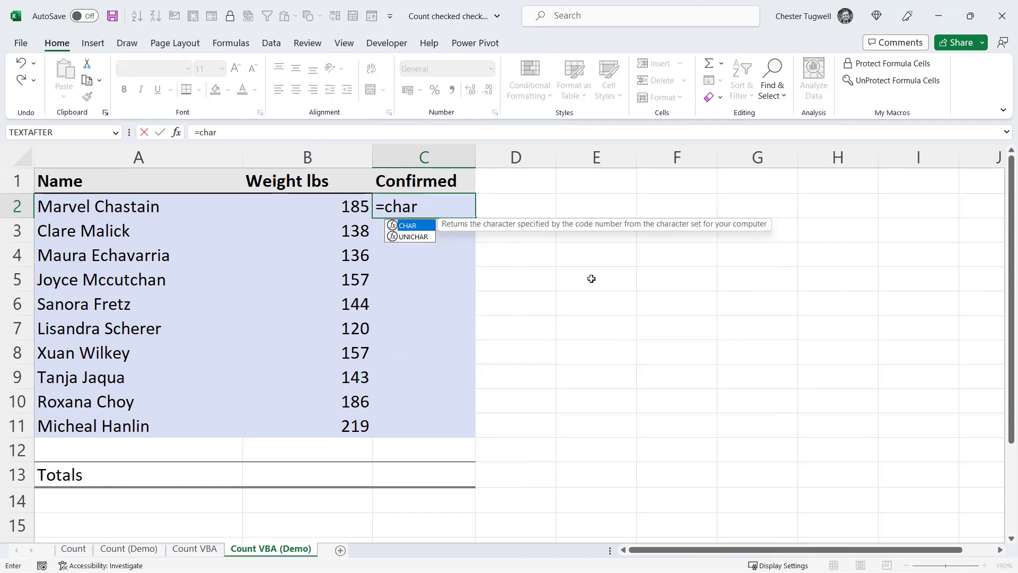
{"action": "type", "text": "("}
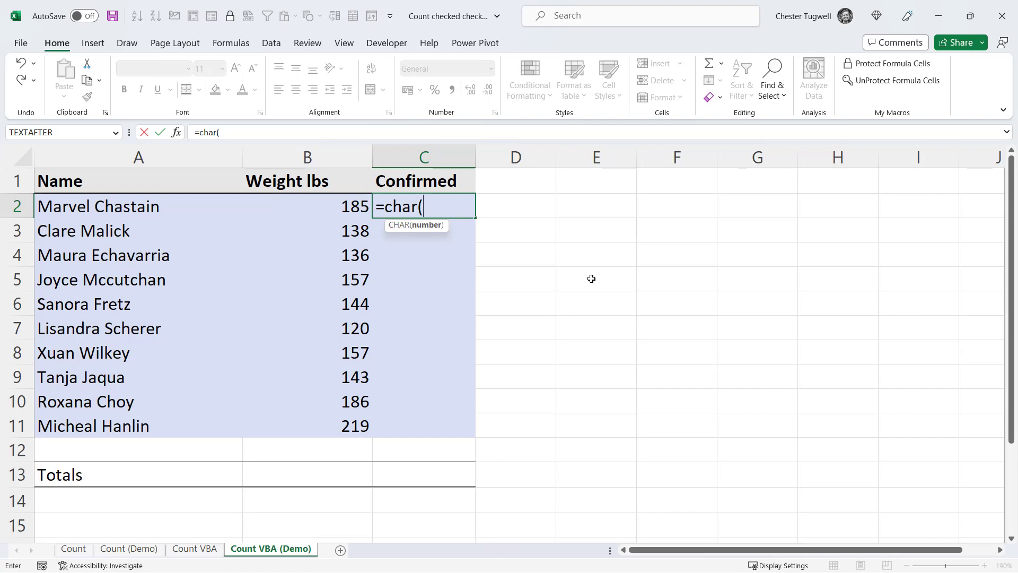
{"action": "type", "text": "254"}
{"action": "type", "text": ")"}
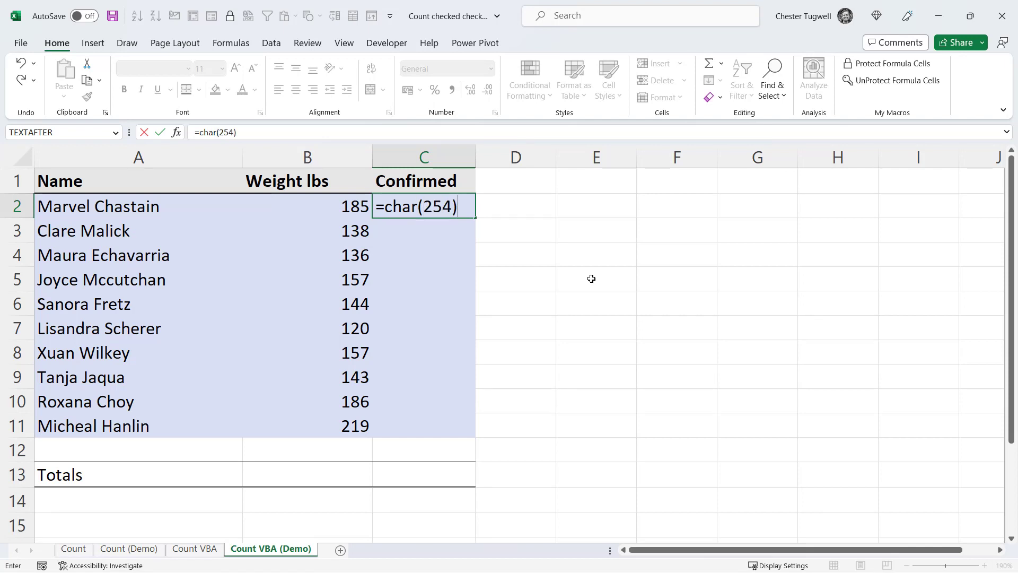
{"action": "key", "text": "Return"}
{"action": "key", "text": "shift+Return"}
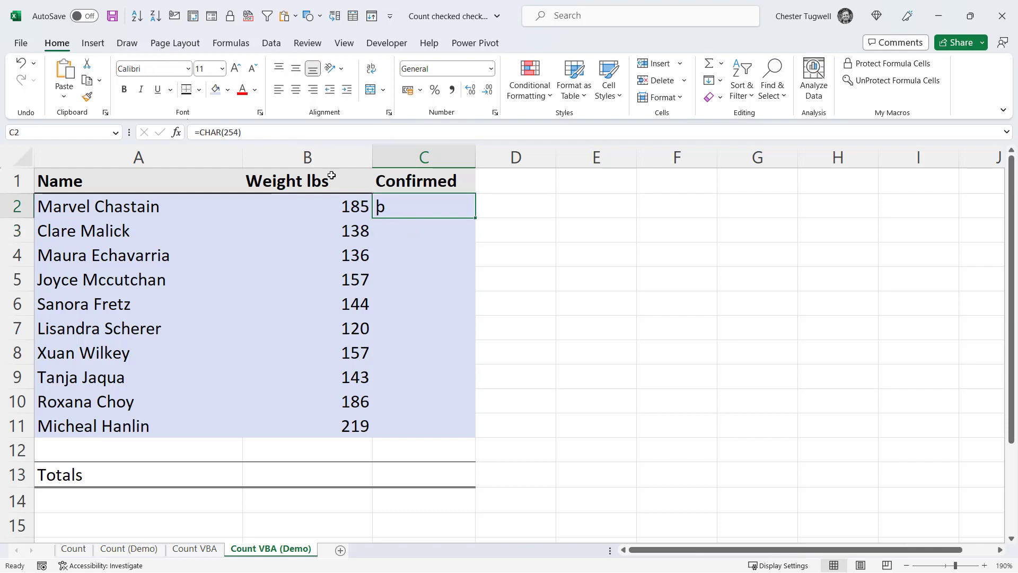
{"action": "left_click", "coordinate": [188, 69]}
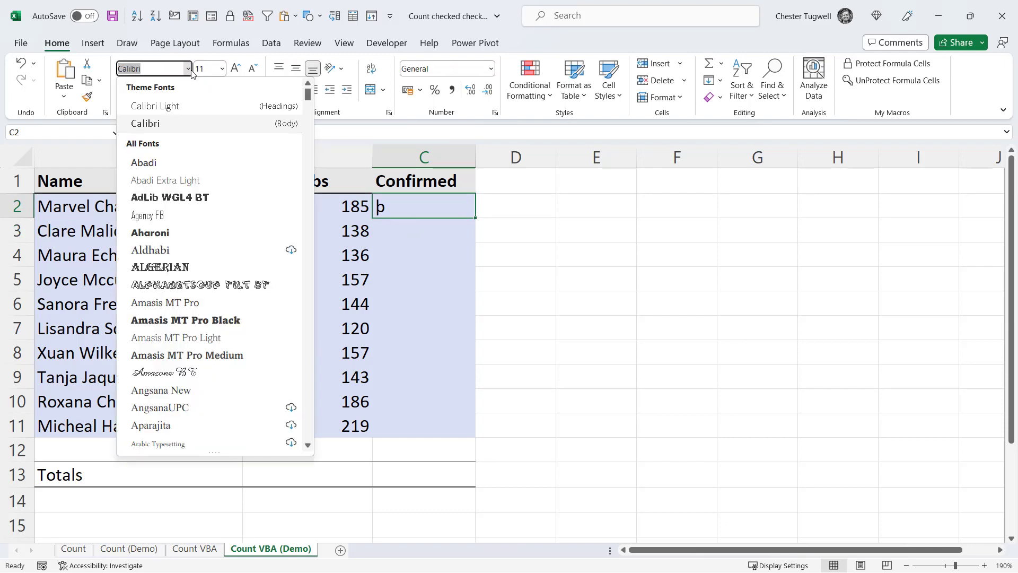
{"action": "type", "text": "wingdings"}
{"action": "key", "text": "Return"}
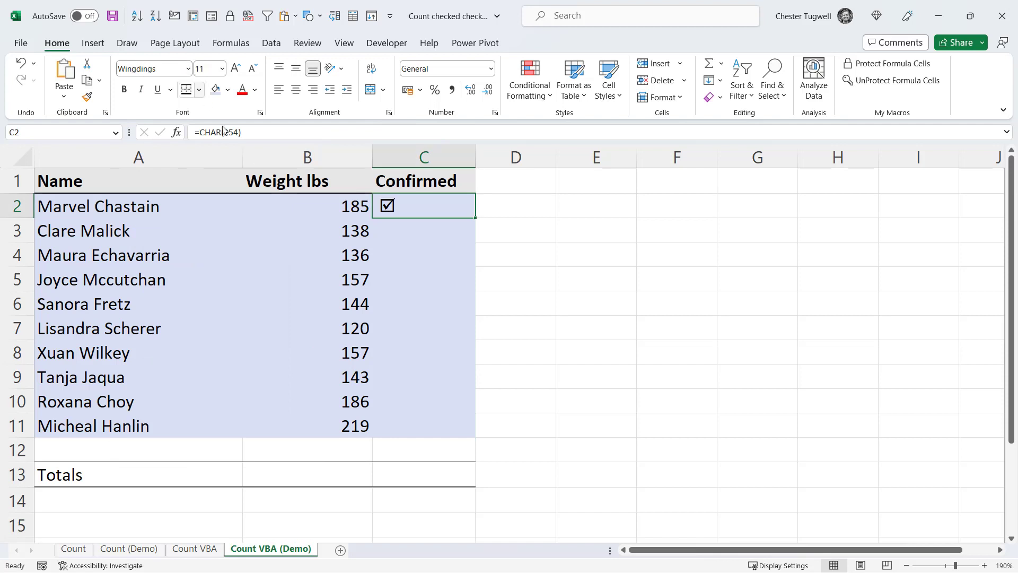
{"action": "left_click", "coordinate": [404, 235]}
Enter =CHAR(168) in C3 and format it in Wingdings as an empty box
{"action": "type", "text": "=c"}
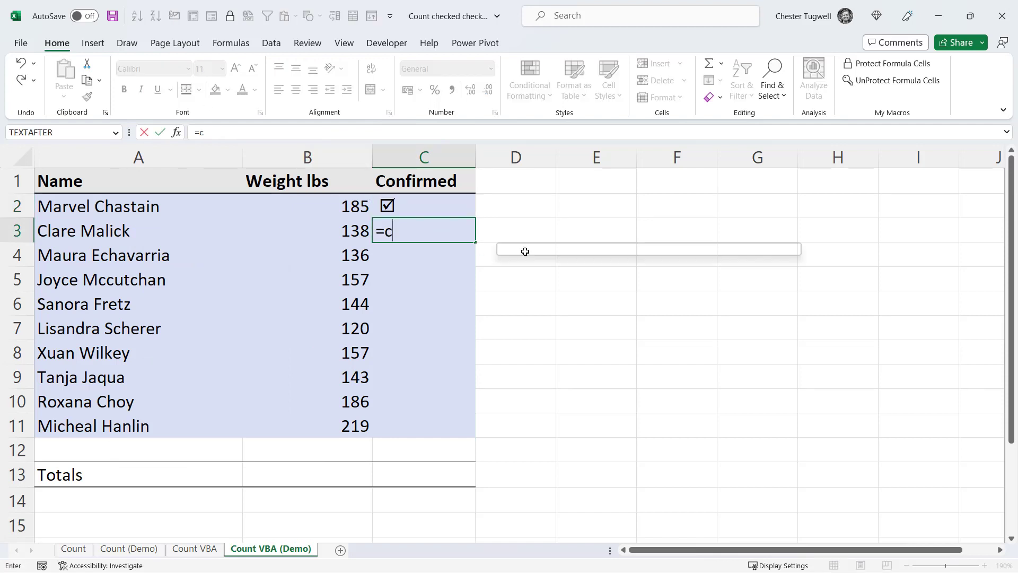
{"action": "type", "text": "har(1"}
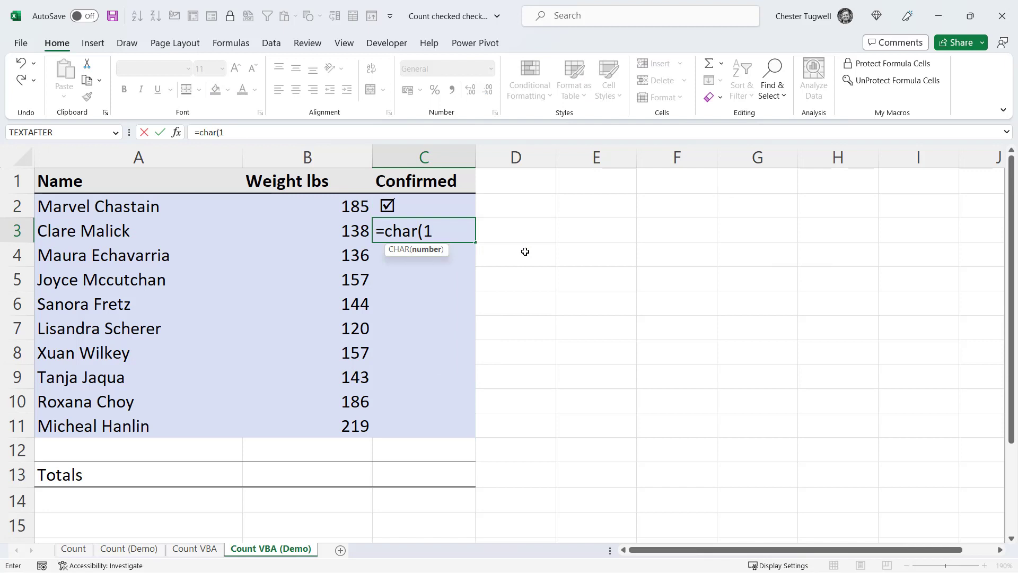
{"action": "type", "text": "68)"}
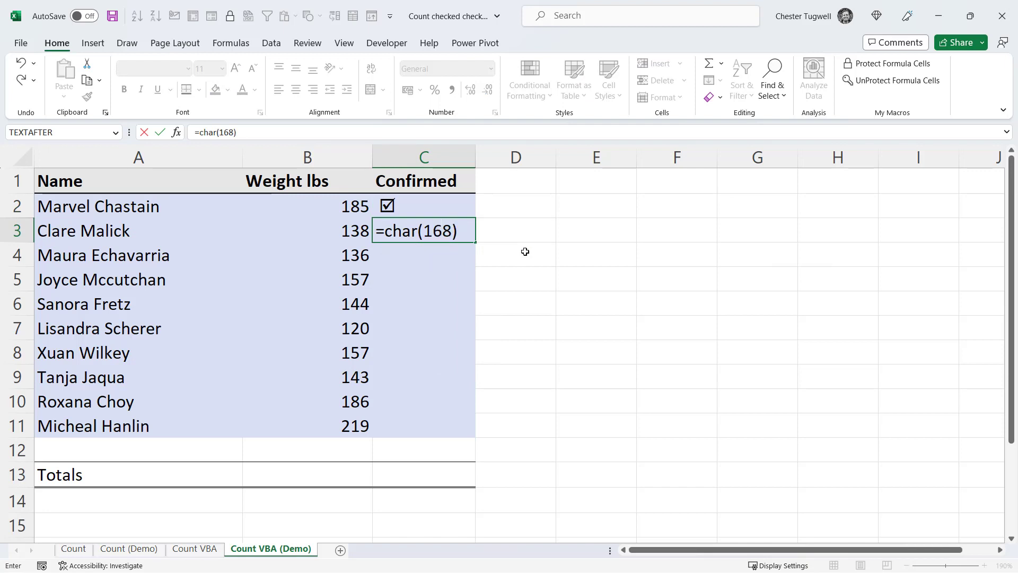
{"action": "key", "text": "Return"}
{"action": "left_click", "coordinate": [424, 230]}
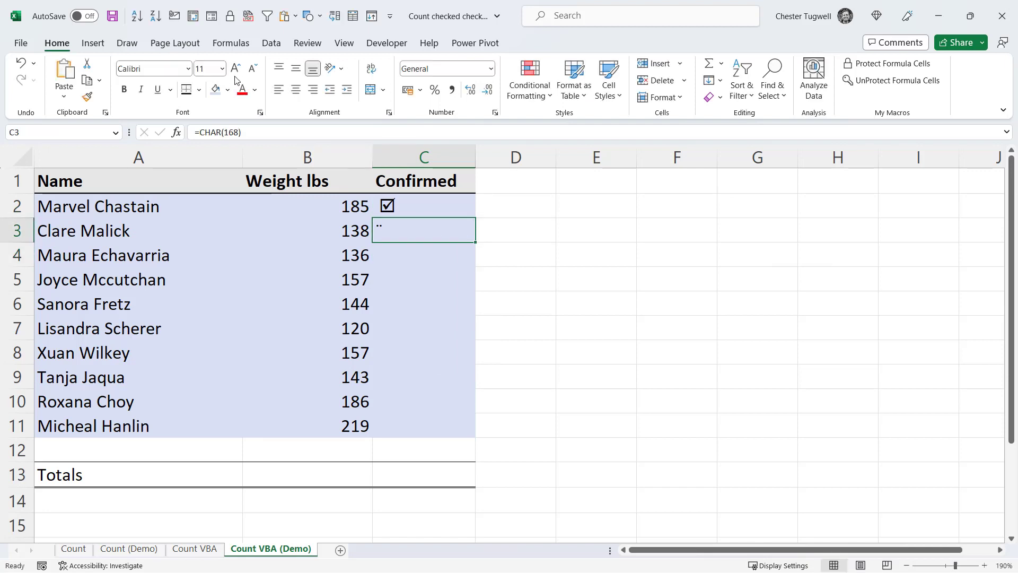
{"action": "left_click", "coordinate": [179, 68]}
{"action": "type", "text": "Wingdings"}
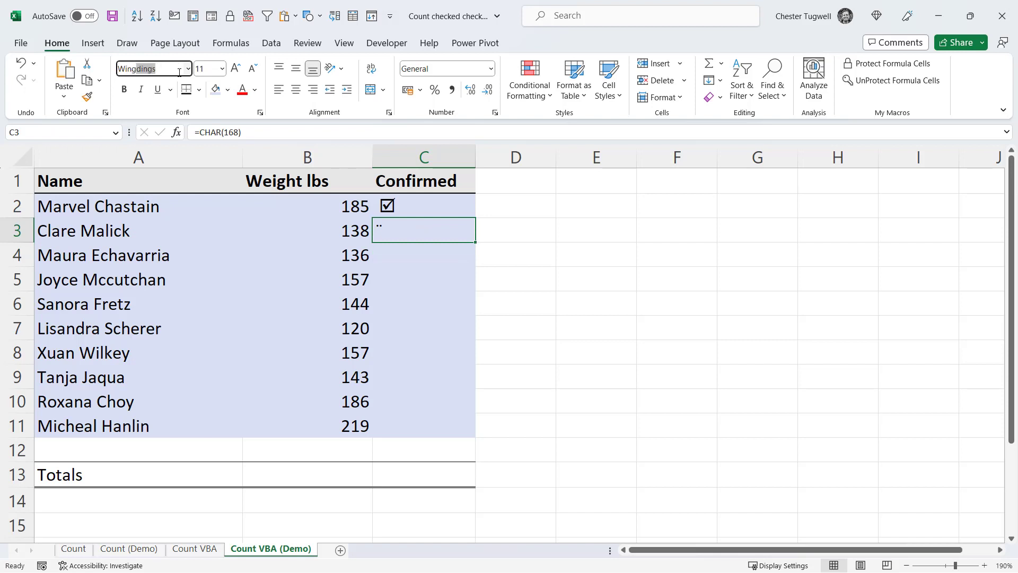
{"action": "key", "text": "Return"}
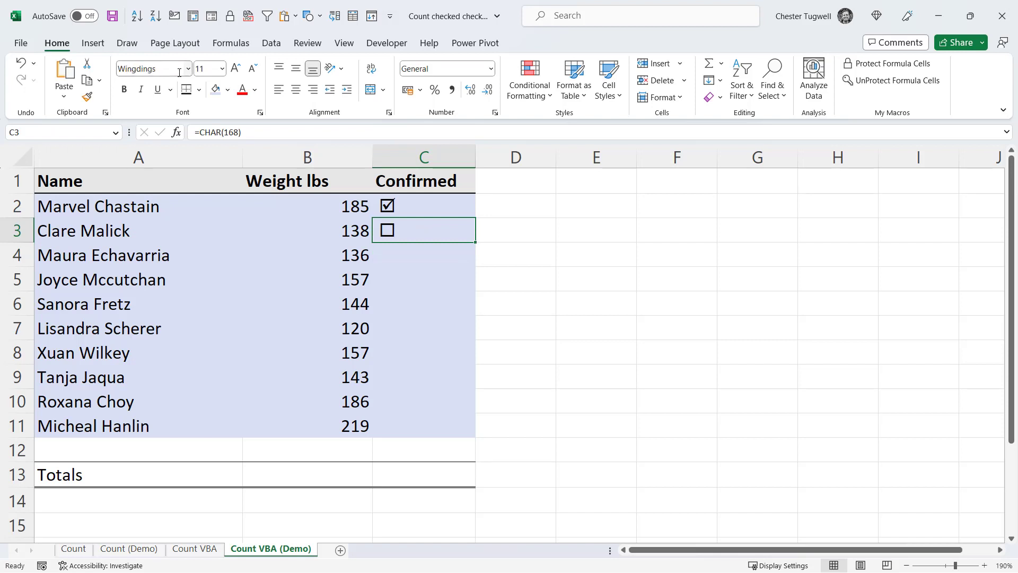
Fill the ticked-box formula from C2 down through C11
{"action": "left_click", "coordinate": [409, 215]}
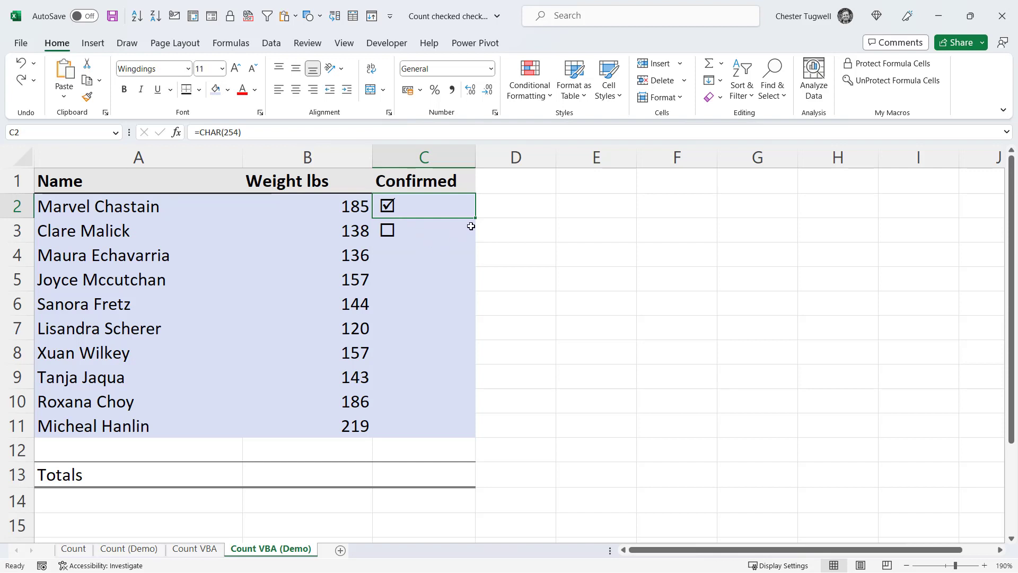
{"action": "left_click_drag", "start_coordinate": [475, 219], "coordinate": [465, 433]}
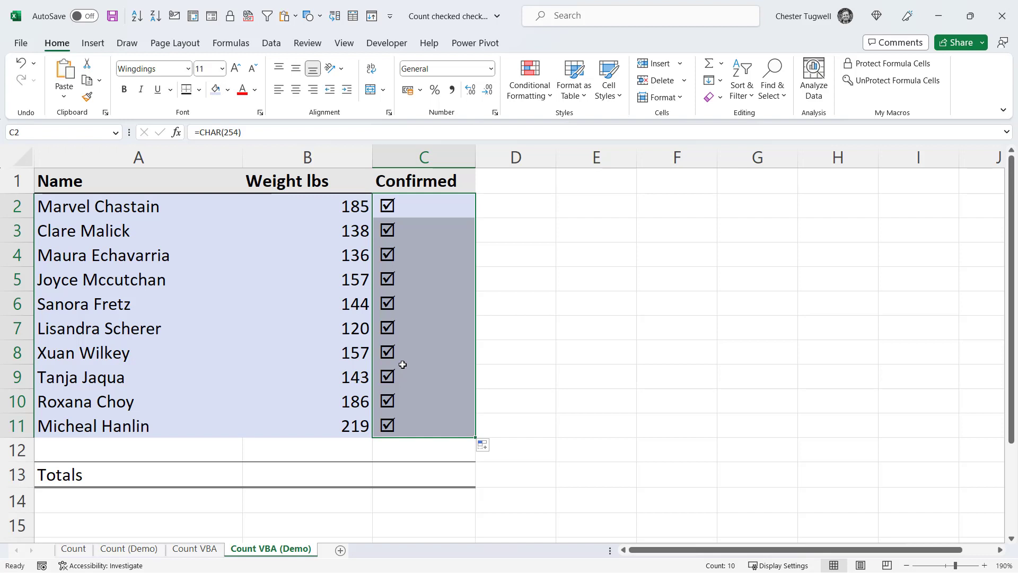
{"action": "left_click", "coordinate": [422, 212]}
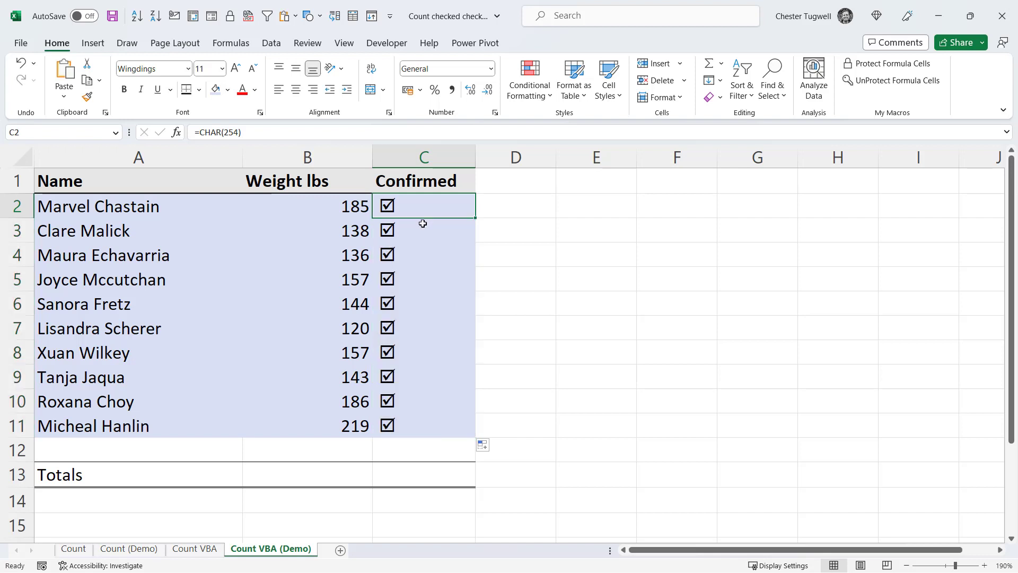
On the Count VBA sheet, check then uncheck C4, totals going 459/3 and back to 323/2
{"action": "left_click", "coordinate": [195, 548]}
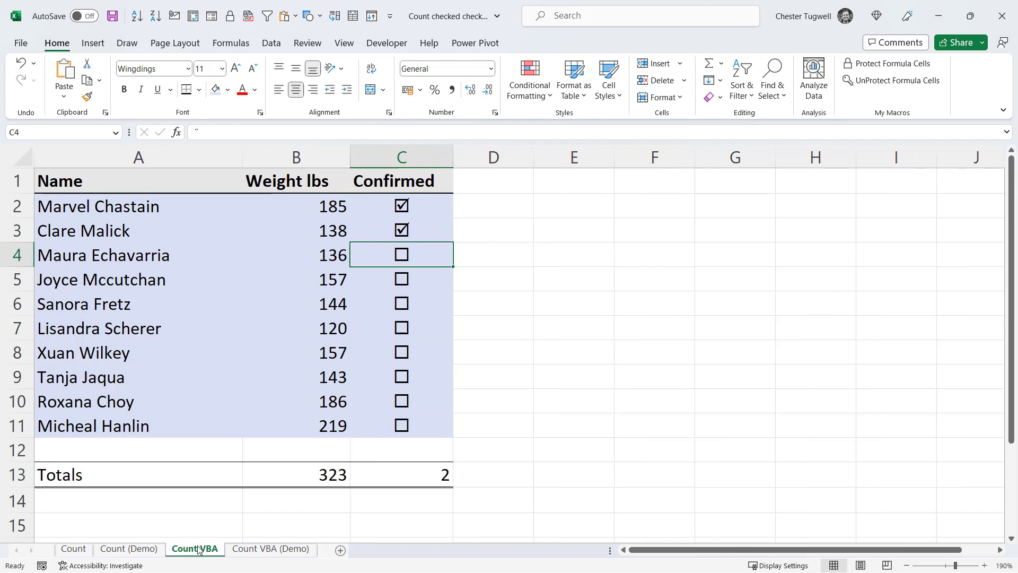
{"action": "left_click", "coordinate": [402, 255]}
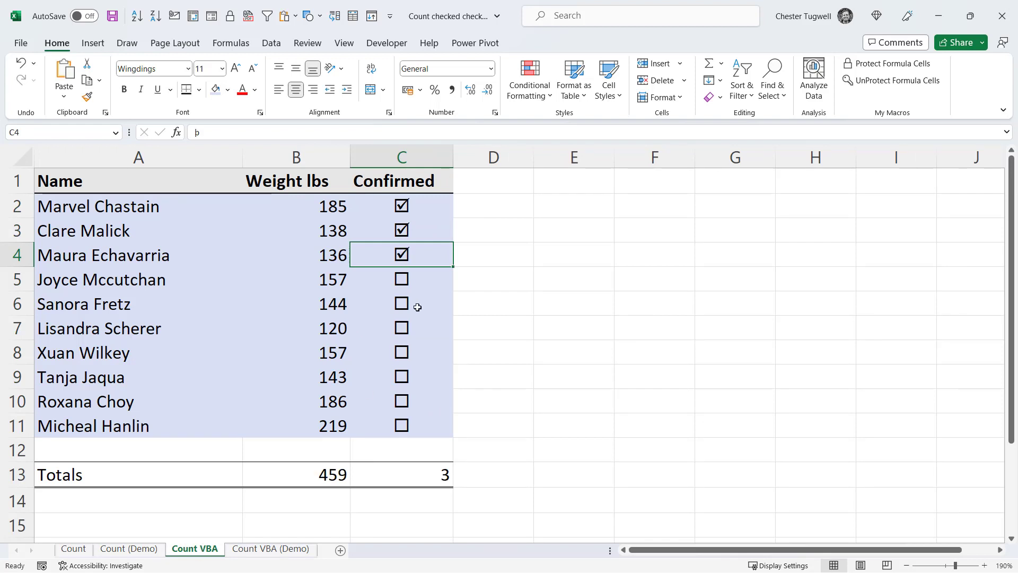
{"action": "left_click", "coordinate": [404, 258]}
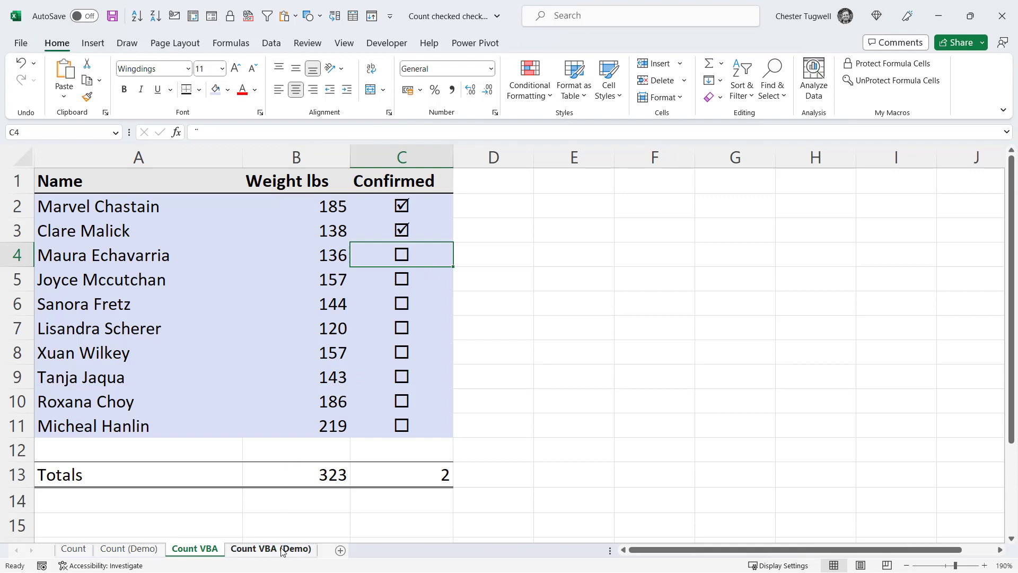
Open the Count VBA (Demo) sheet's code and add a Worksheet BeforeDoubleClick procedure
{"action": "left_click", "coordinate": [255, 549]}
{"action": "right_click", "coordinate": [262, 550]}
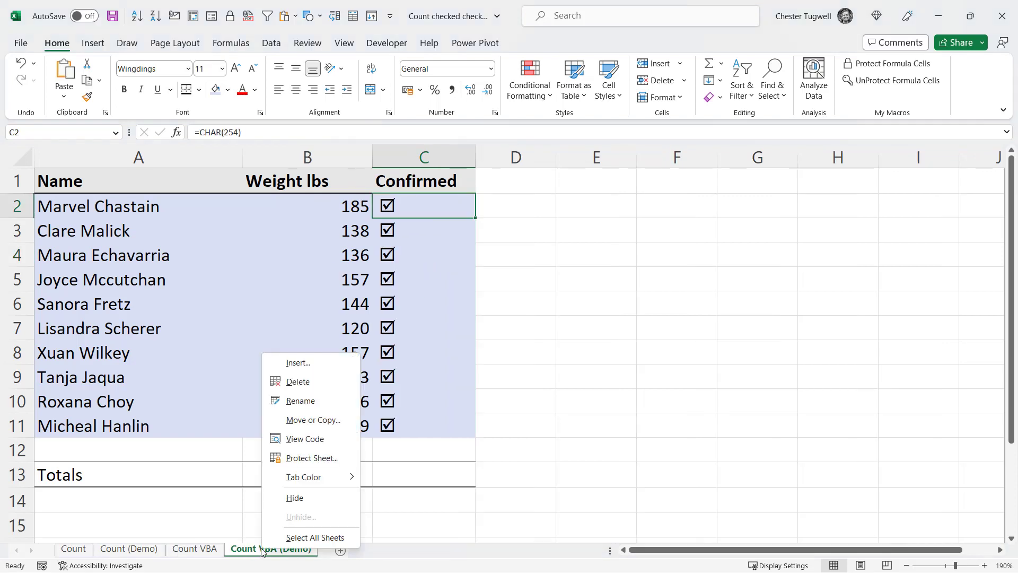
{"action": "left_click", "coordinate": [300, 439]}
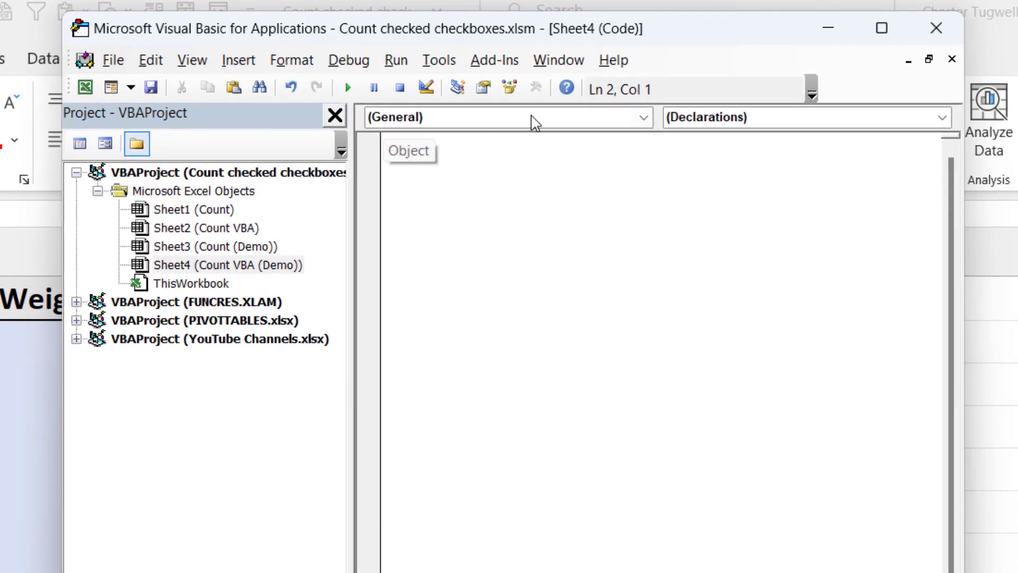
{"action": "left_click", "coordinate": [644, 121]}
{"action": "left_click", "coordinate": [543, 152]}
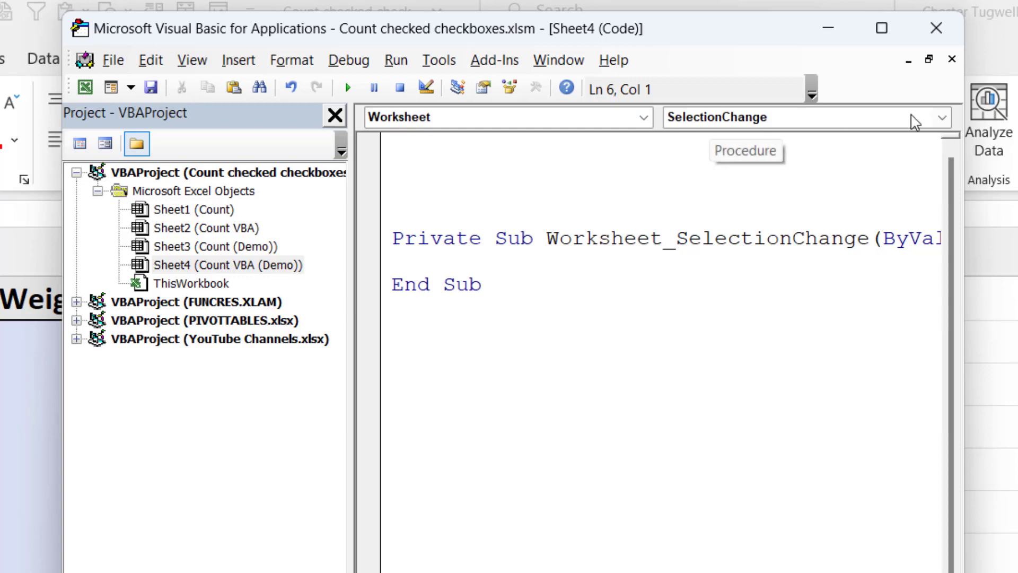
{"action": "left_click", "coordinate": [945, 119]}
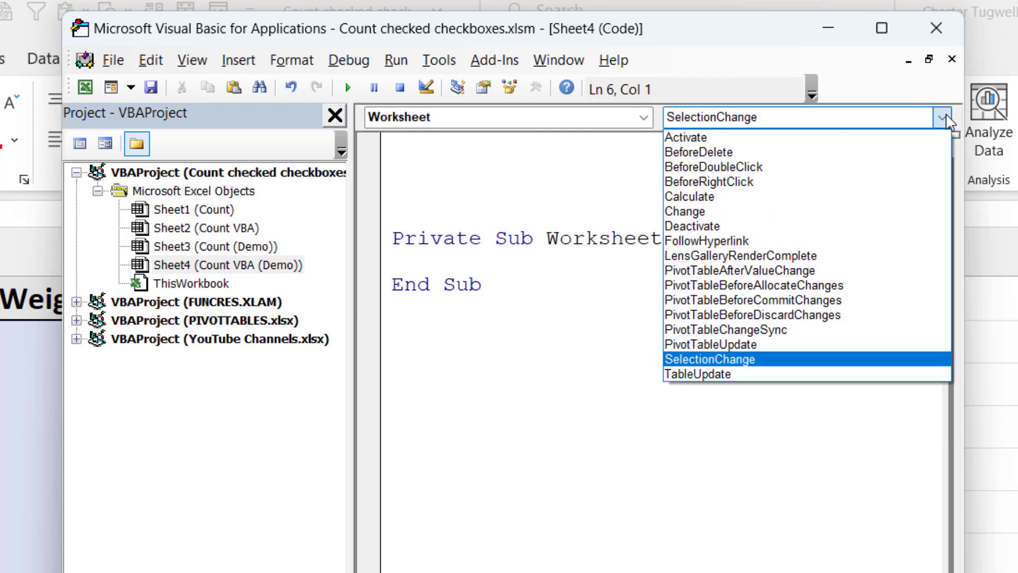
{"action": "left_click", "coordinate": [763, 168]}
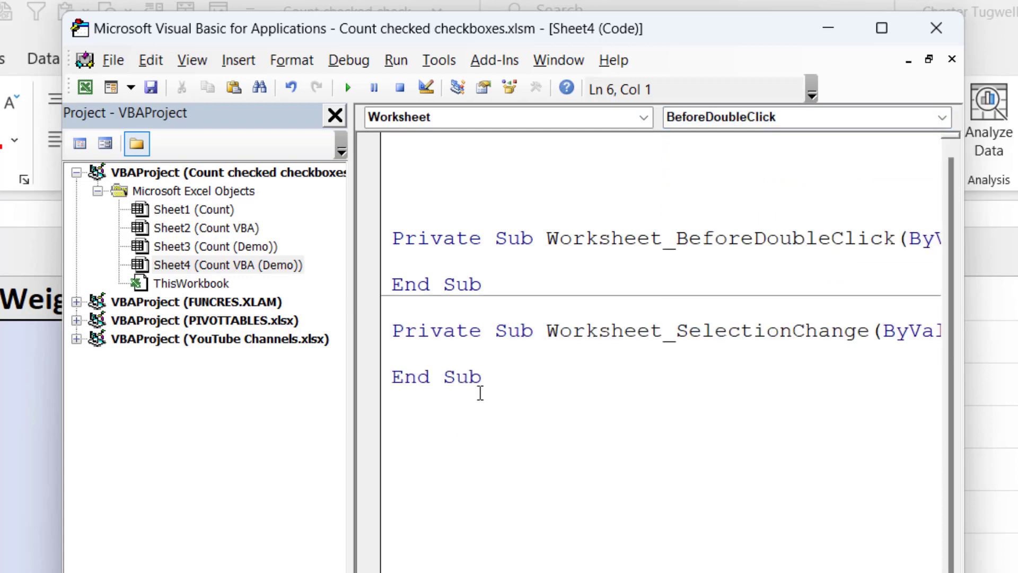
Delete the SelectionChange stub and paste the Chr(254)/Chr(168) toggle code into BeforeDoubleClick
{"action": "left_click_drag", "start_coordinate": [496, 377], "coordinate": [388, 319]}
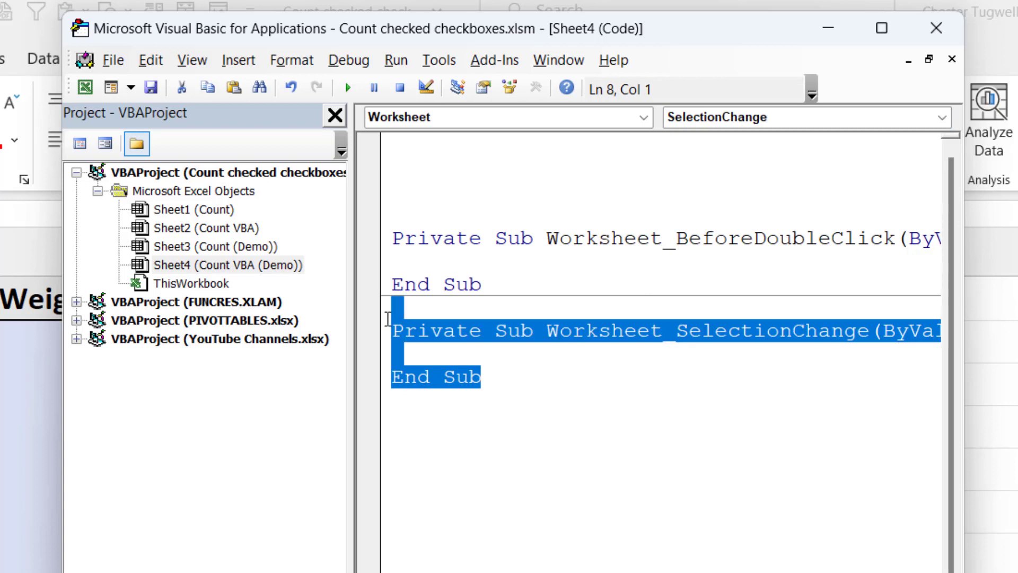
{"action": "key", "text": "Delete"}
{"action": "left_click", "coordinate": [430, 264]}
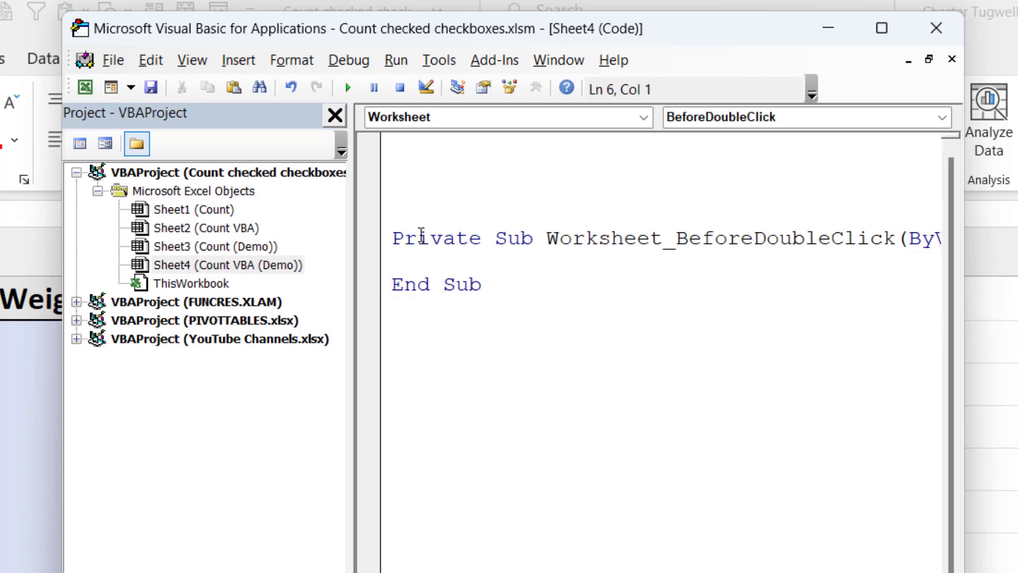
{"action": "type", "text": "If Not Intersect(Target, Range(\"C2:C11\")) Is Nothing Then  Select Case Target     Case Is = Chr(254)         Target = Chr(168)         Cancel = True     Case Is = Chr(168)         Target = Chr(254)         Cancel = True End Select  End If"}
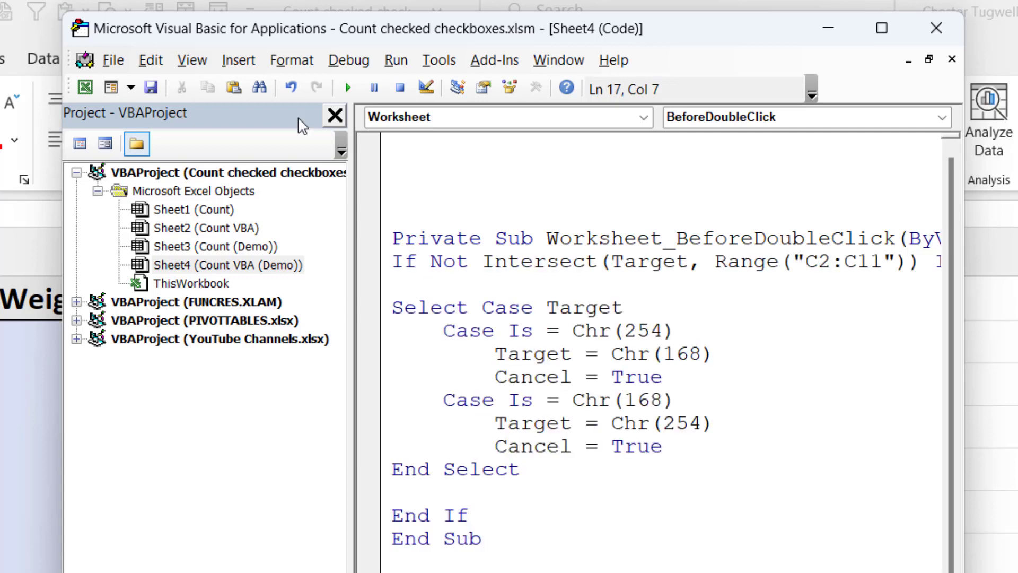
Close the Project Explorer and widen the VBA window so full code lines show
{"action": "left_click", "coordinate": [335, 116]}
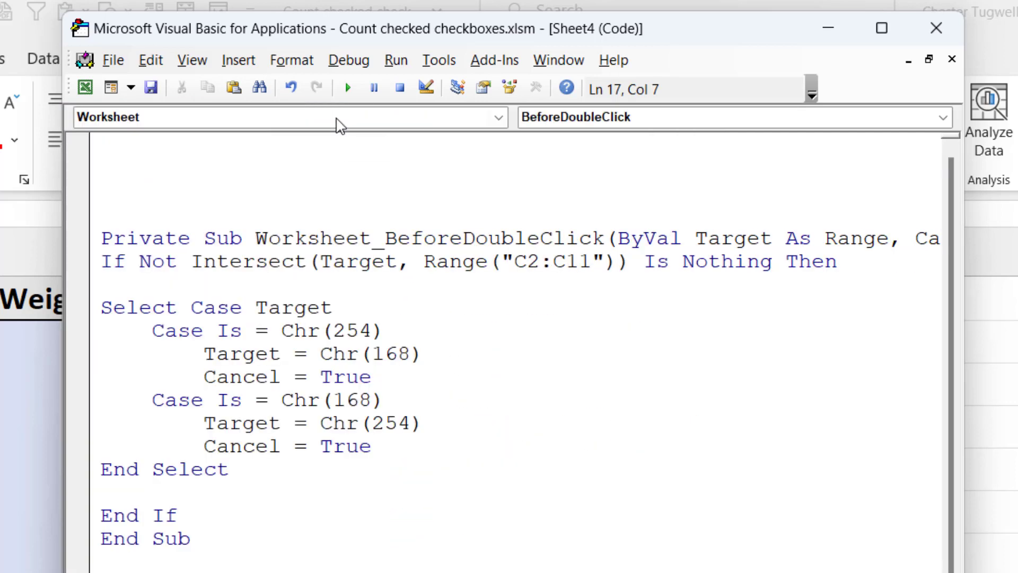
{"action": "left_click_drag", "start_coordinate": [963, 318], "coordinate": [1017, 318]}
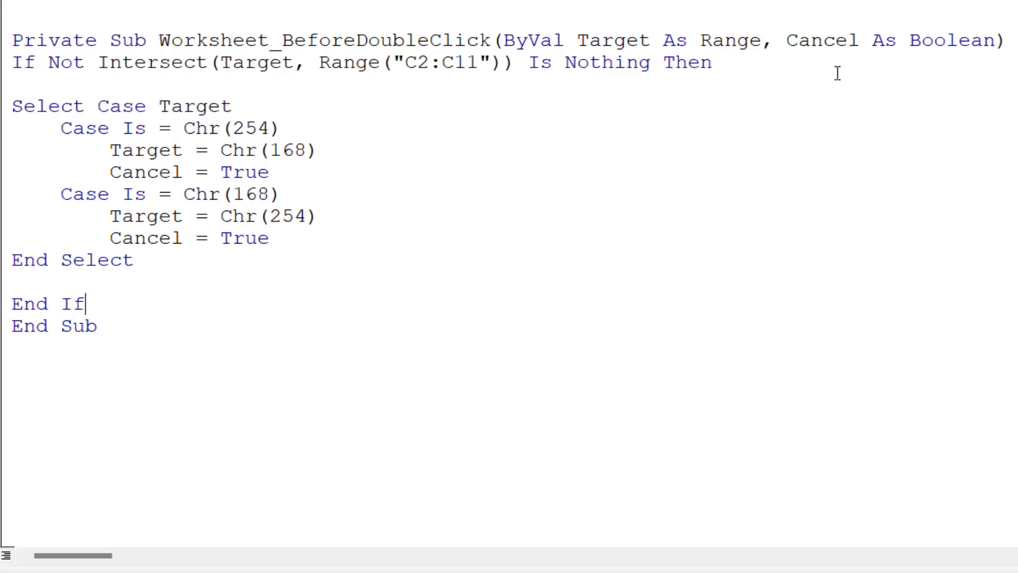
Complete the Select Case block in Worksheet_BeforeDoubleClick swapping Chr(254) and Chr(168) boxes in C2:C11
{"action": "left_click", "coordinate": [318, 111]}
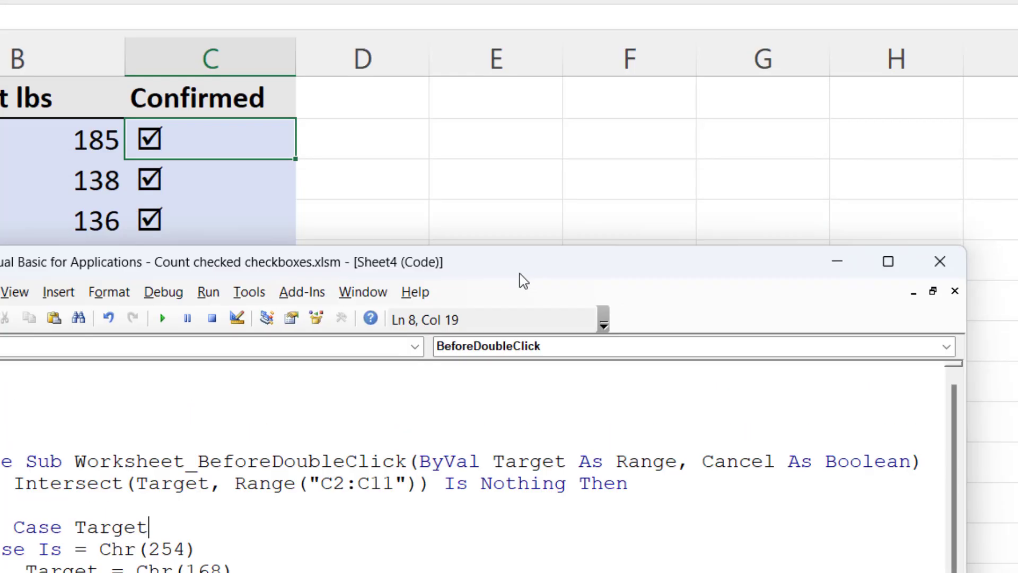
{"action": "left_click_drag", "start_coordinate": [520, 279], "coordinate": [493, 438]}
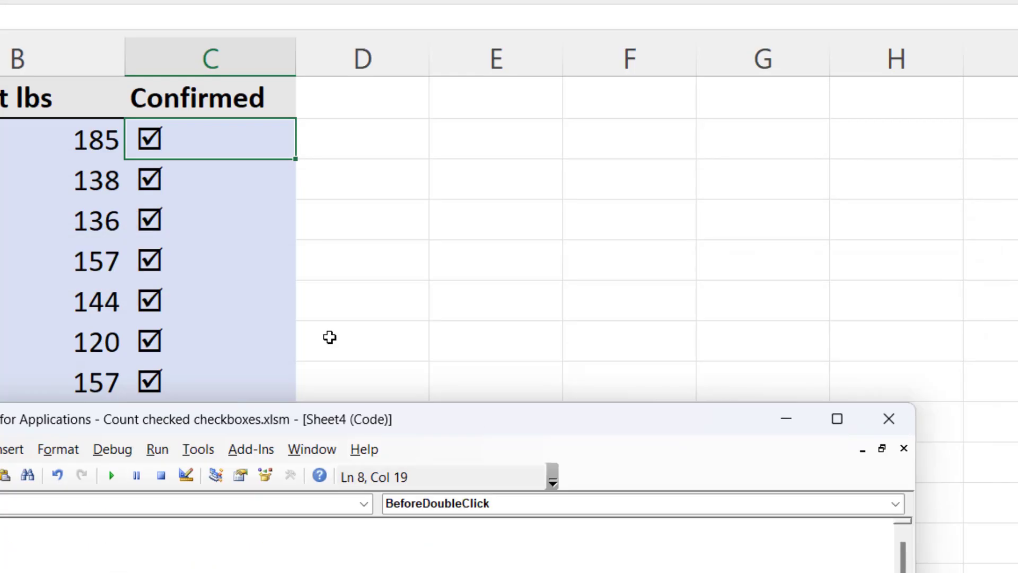
{"action": "left_click_drag", "start_coordinate": [581, 432], "coordinate": [574, 23]}
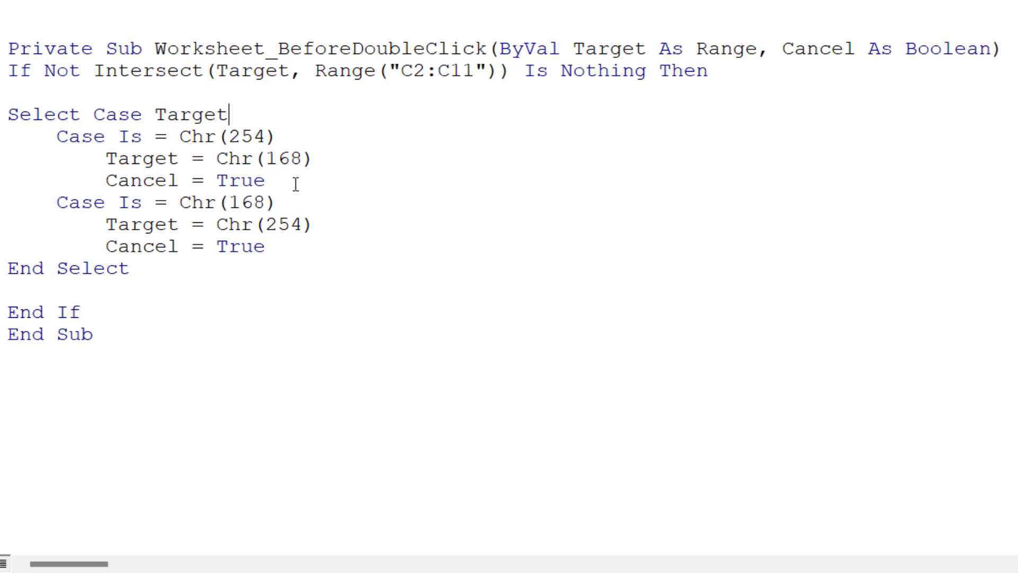
{"action": "key", "text": "Down"}
{"action": "key", "text": "Down"}
{"action": "key", "text": "Down"}
{"action": "key", "text": "Down"}
{"action": "key", "text": "Down"}
{"action": "key", "text": "Down"}
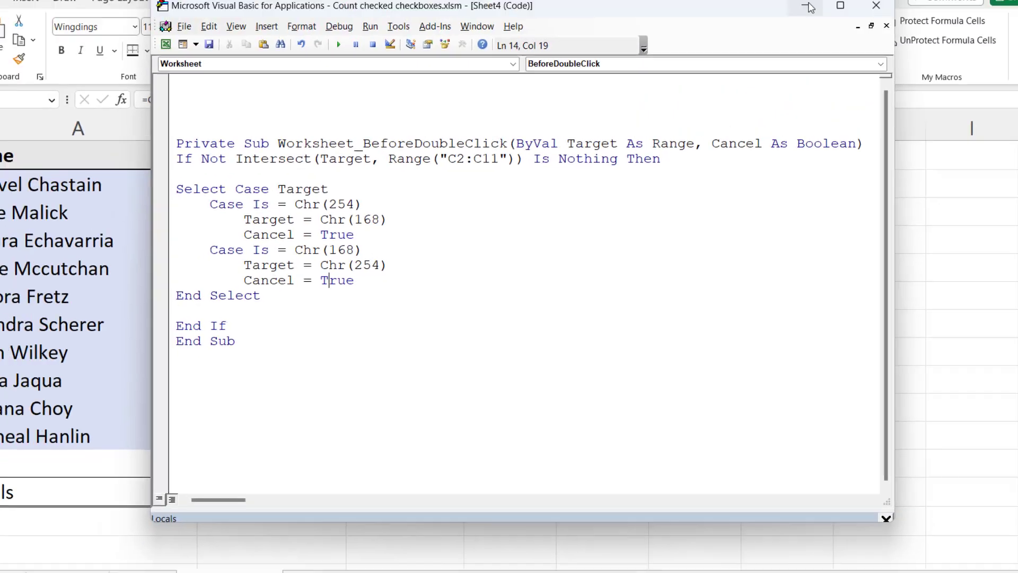
Back on the sheet, toggle C3 off, C6 off, then C3 back on, leaving only C6 unchecked
{"action": "left_click", "coordinate": [809, 6]}
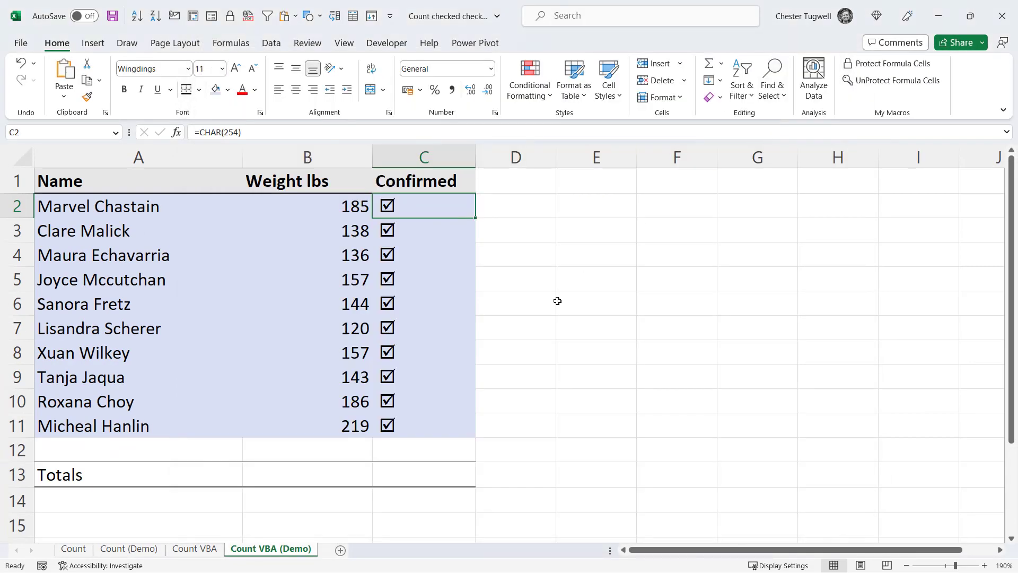
{"action": "left_click", "coordinate": [387, 230]}
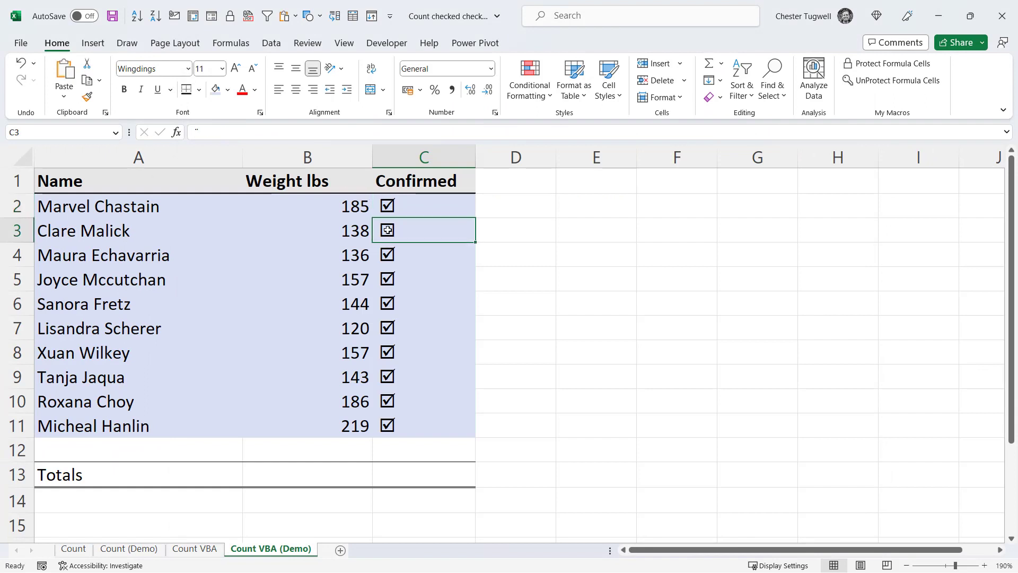
{"action": "left_click", "coordinate": [388, 303]}
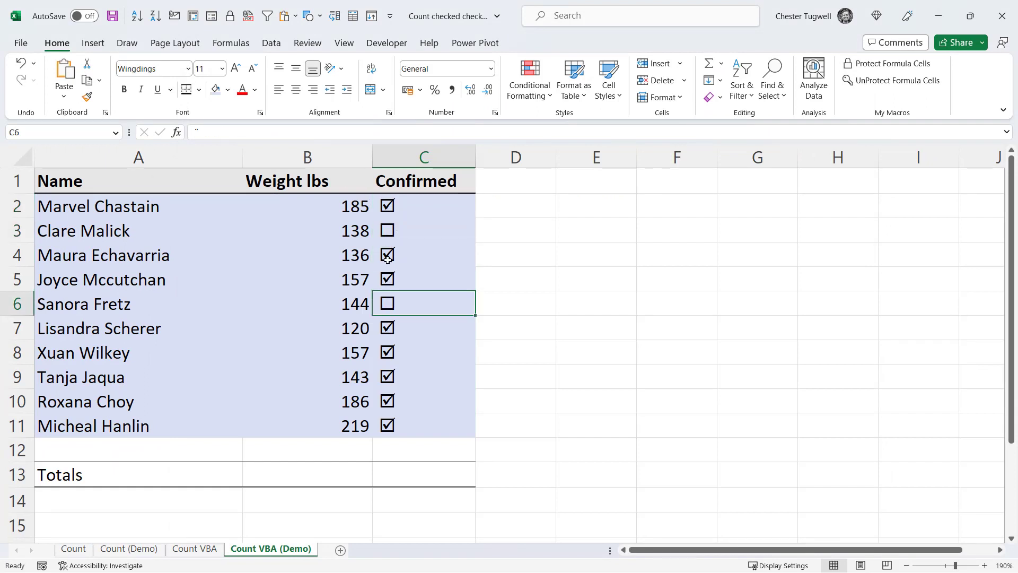
{"action": "left_click", "coordinate": [388, 229]}
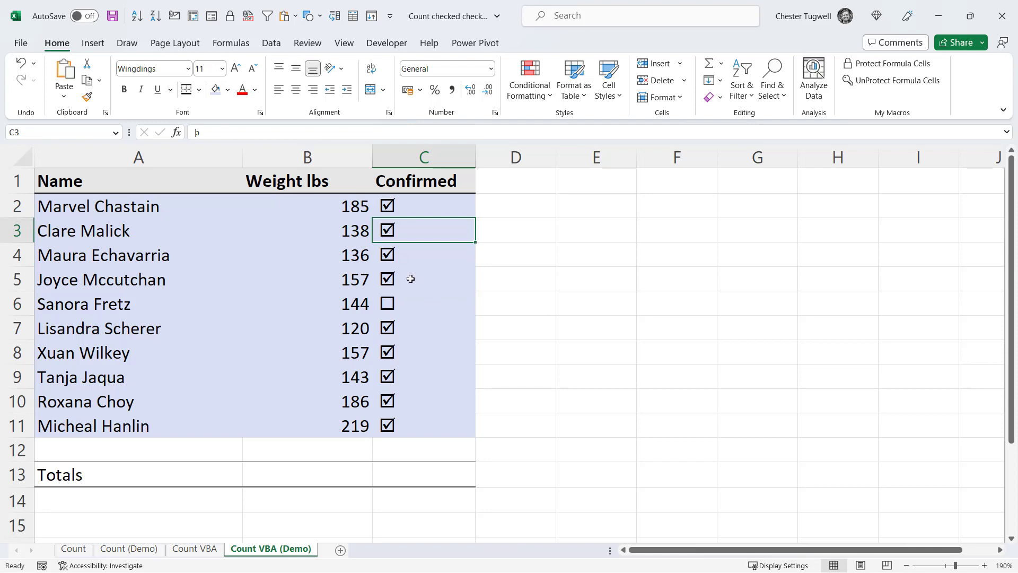
{"action": "key", "text": "ctrl+End"}
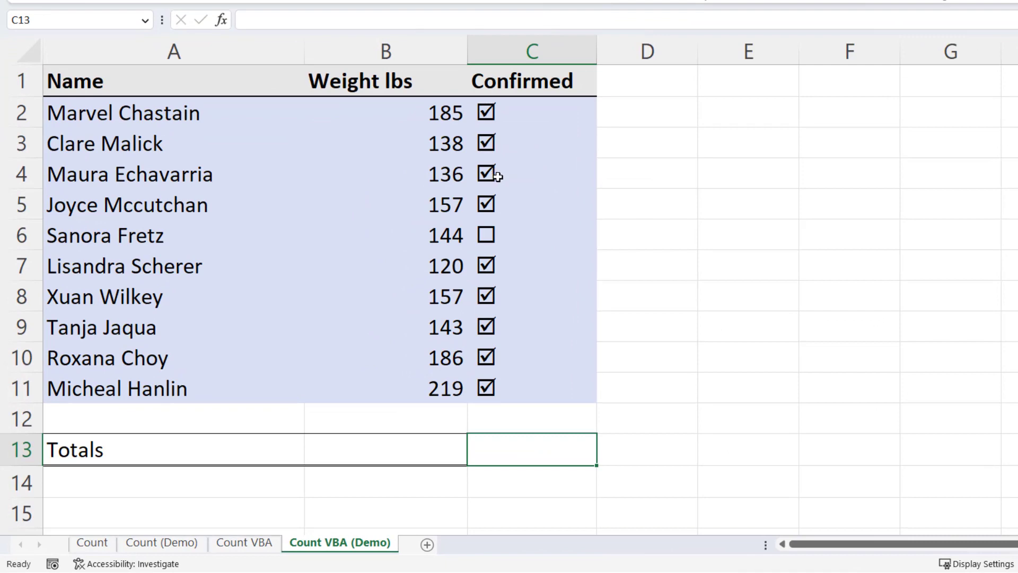
Enter =COUNTIF(C2:C11,CHAR(254)) in C13 to count the checked boxes
{"action": "type", "text": "=c"}
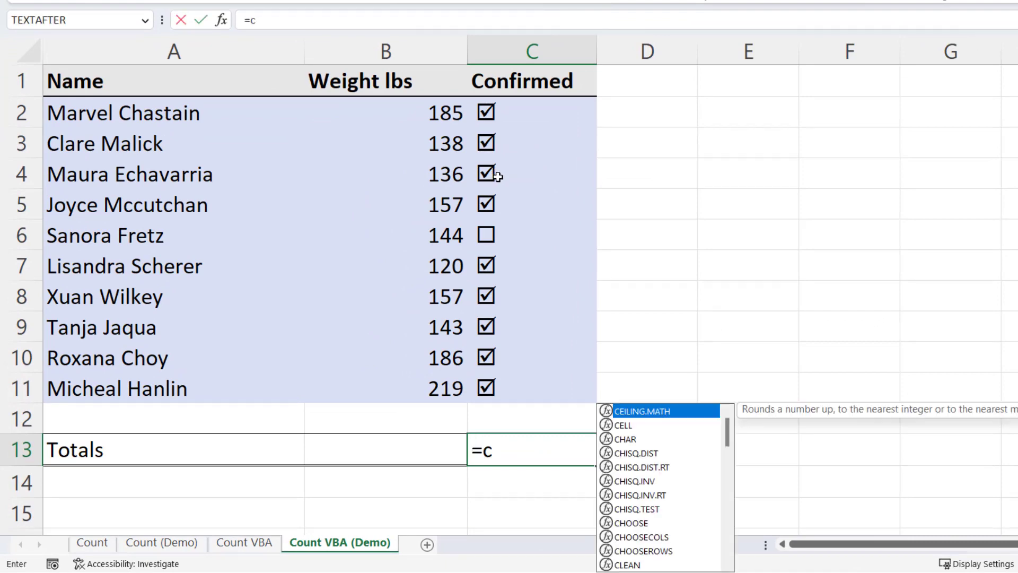
{"action": "type", "text": "ountif("}
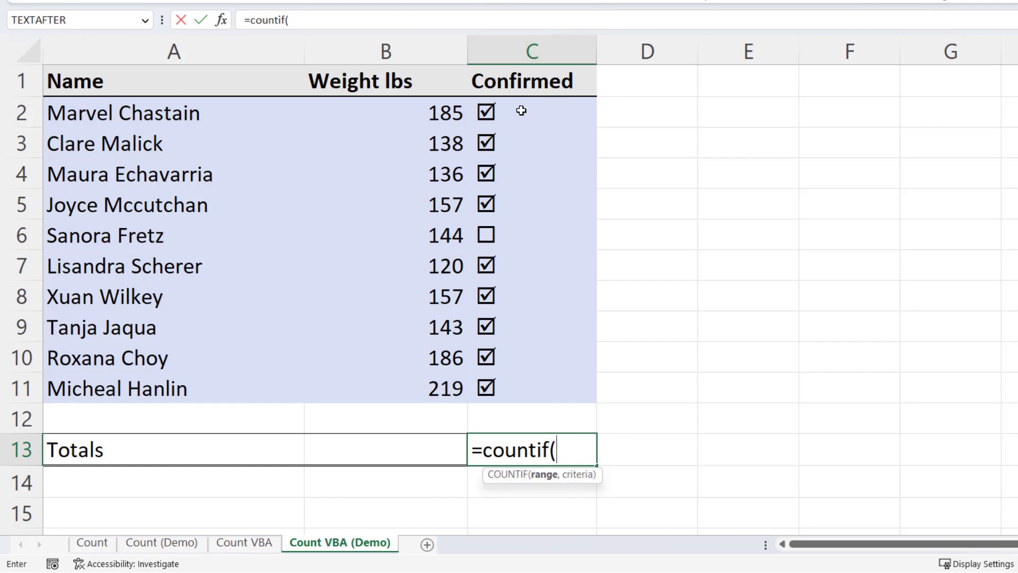
{"action": "left_click_drag", "start_coordinate": [518, 110], "coordinate": [509, 384]}
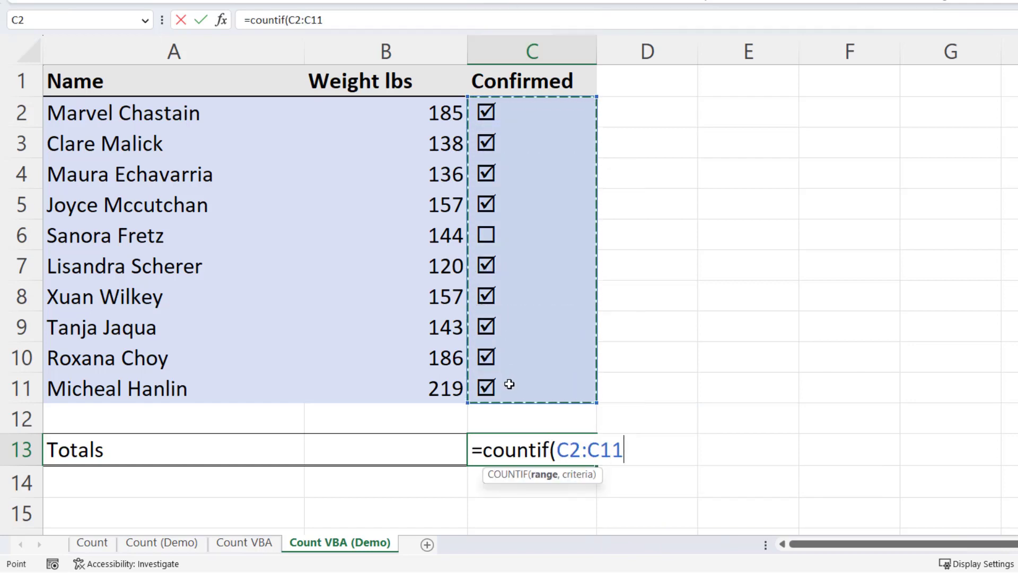
{"action": "type", "text": ","}
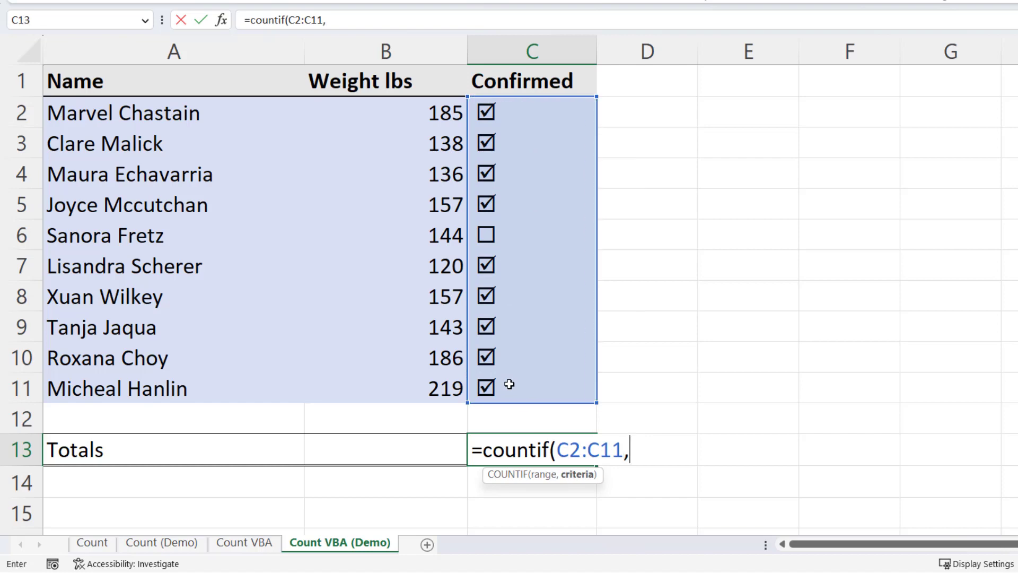
{"action": "type", "text": "char("}
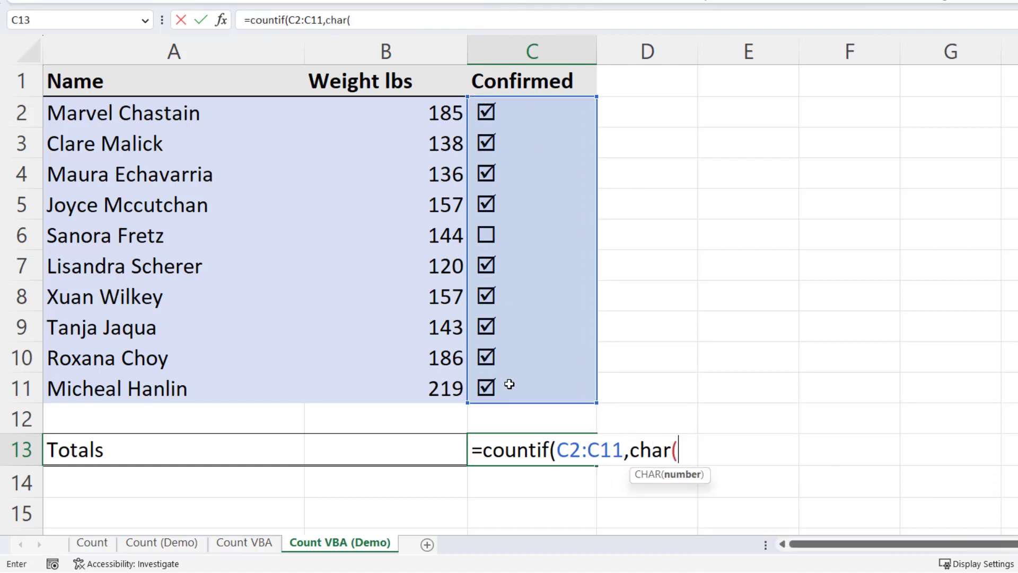
{"action": "type", "text": "254"}
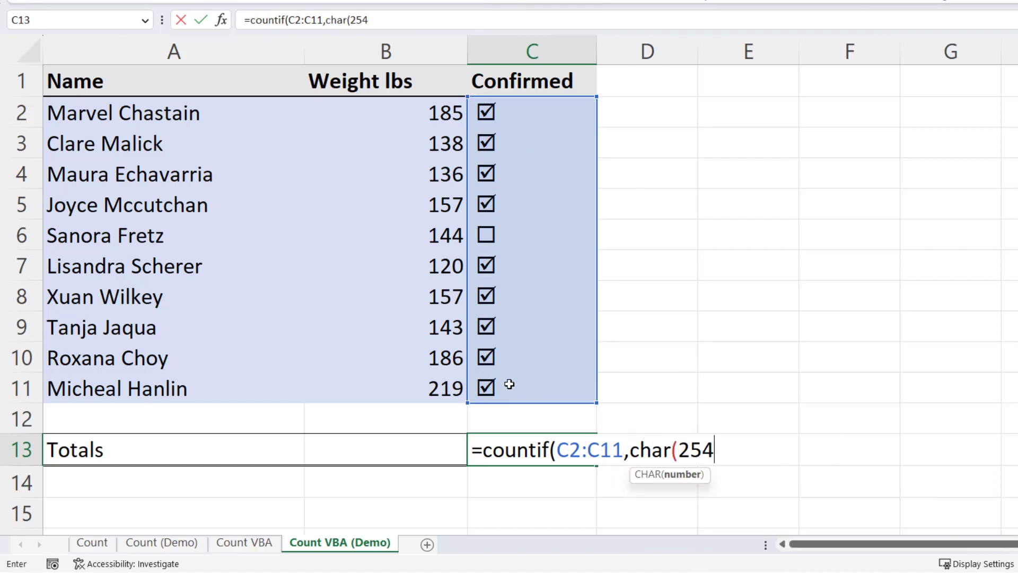
{"action": "type", "text": "))"}
{"action": "key", "text": "Return"}
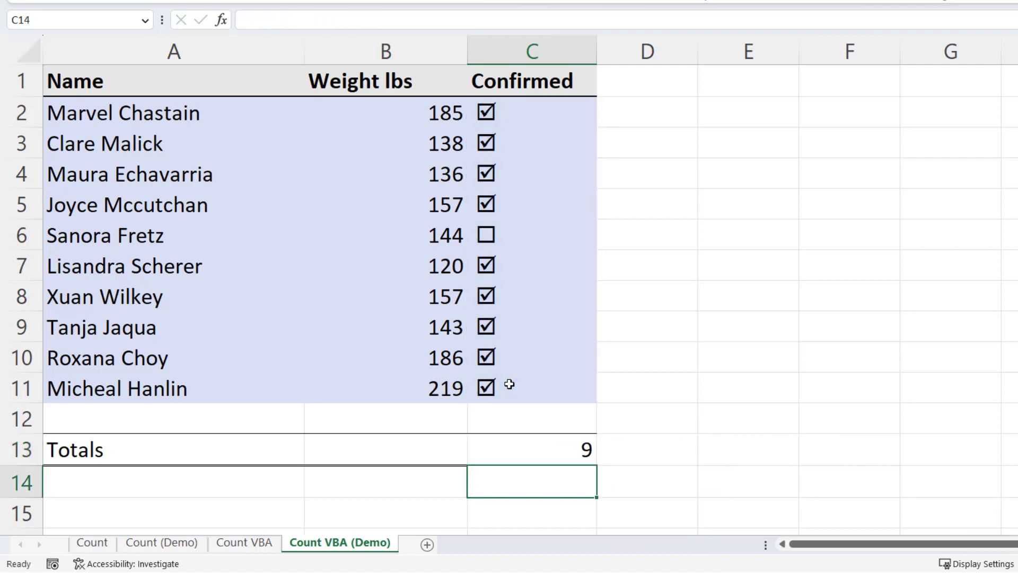
Uncheck the box in C7 so the count drops to 8
{"action": "left_click", "coordinate": [486, 263]}
{"action": "double_click", "coordinate": [486, 263]}
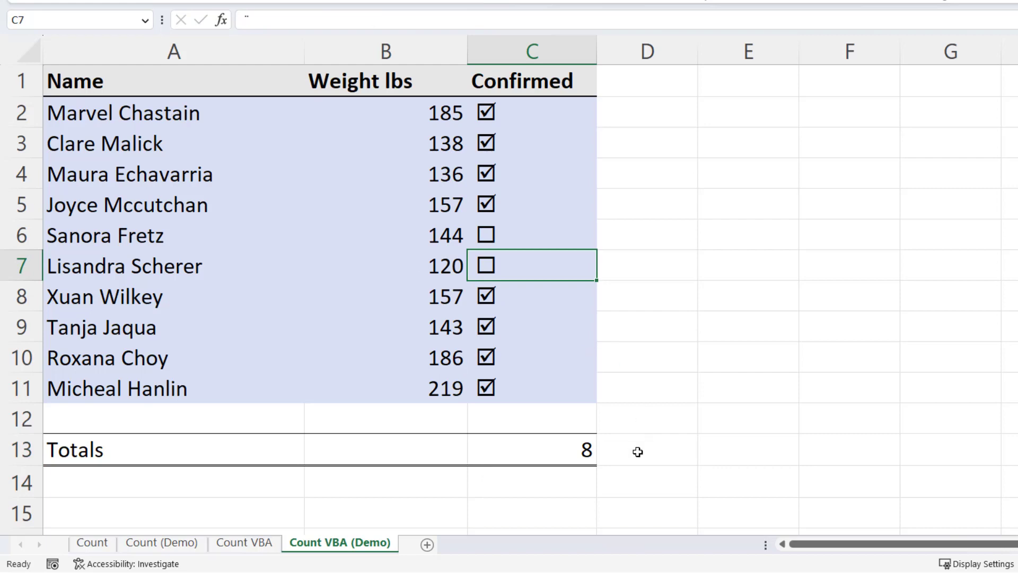
{"action": "left_click", "coordinate": [444, 451]}
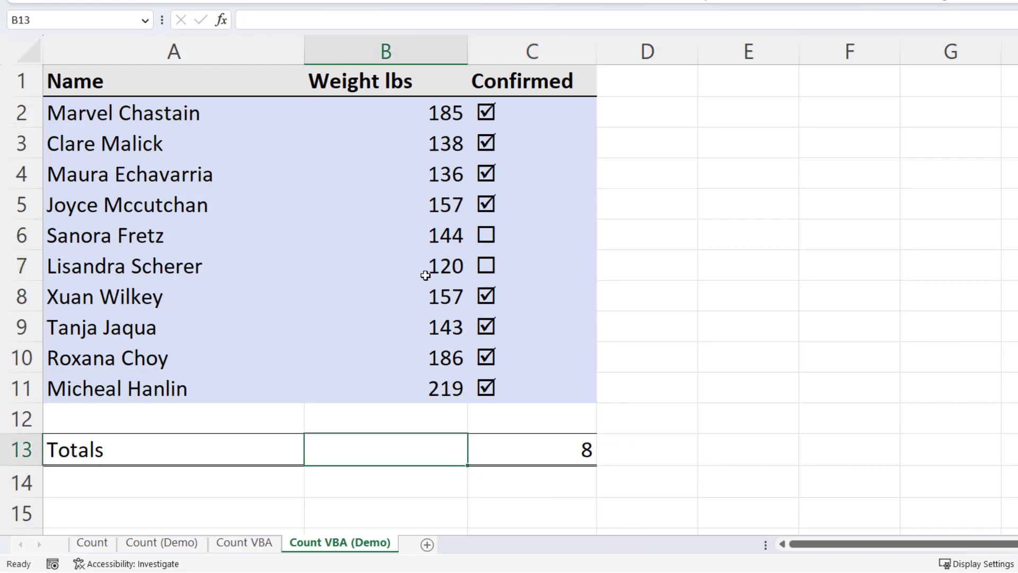
Enter =SUMIF(C2:C11,CHAR(254),B2:B11) in B13 to total confirmed weights, giving 1321
{"action": "type", "text": "=su"}
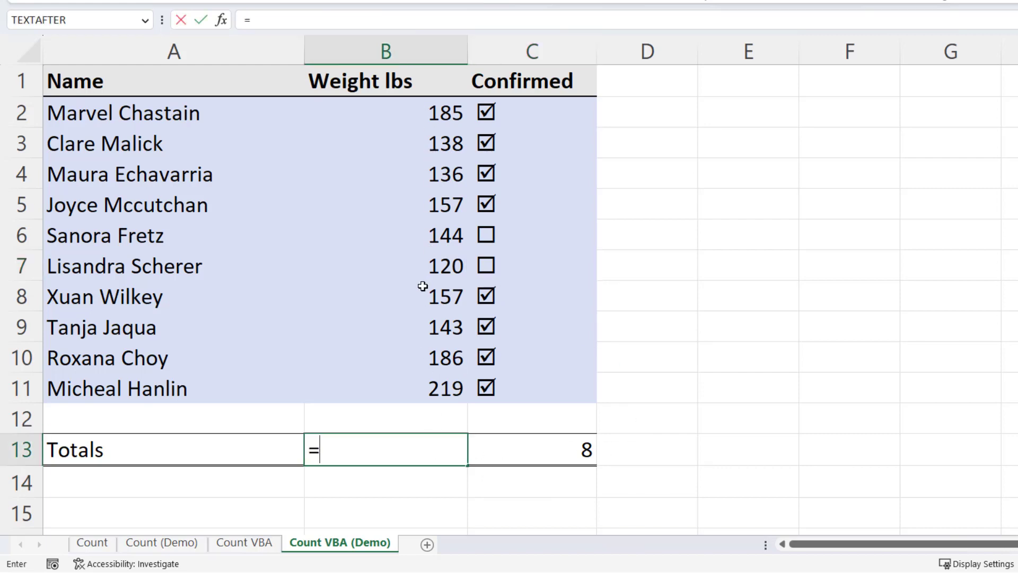
{"action": "type", "text": "f("}
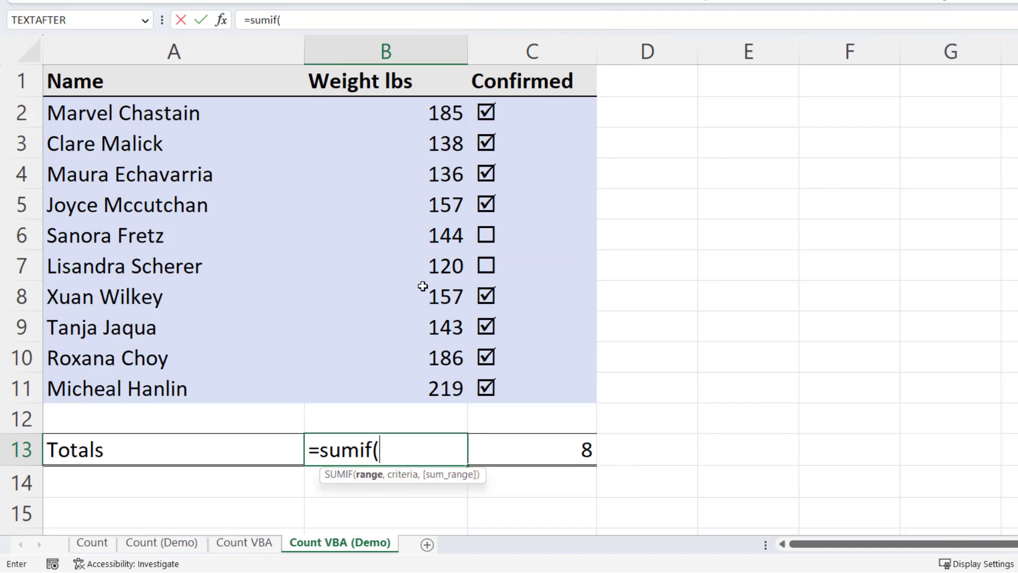
{"action": "left_click_drag", "start_coordinate": [534, 107], "coordinate": [524, 379]}
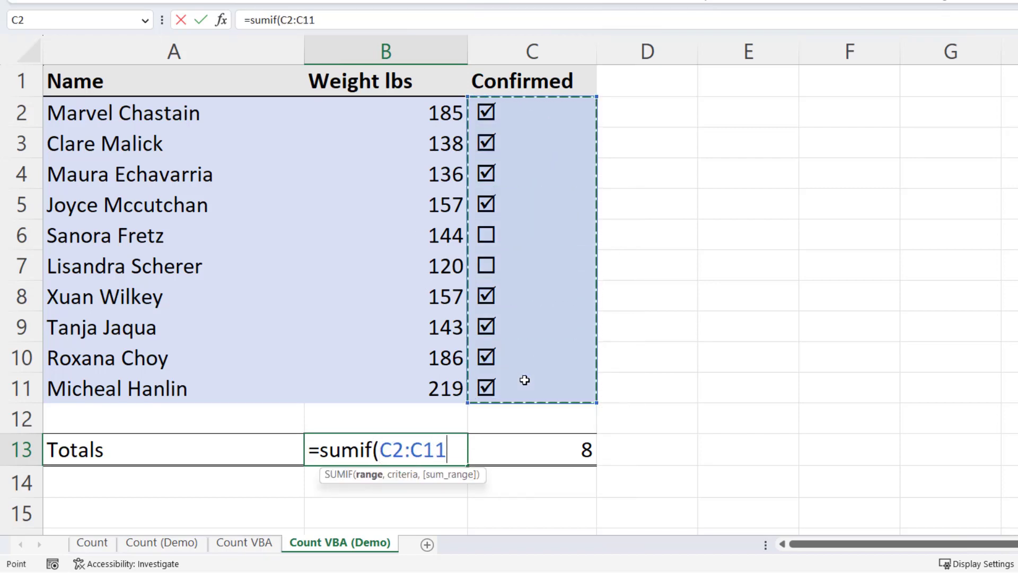
{"action": "type", "text": ","}
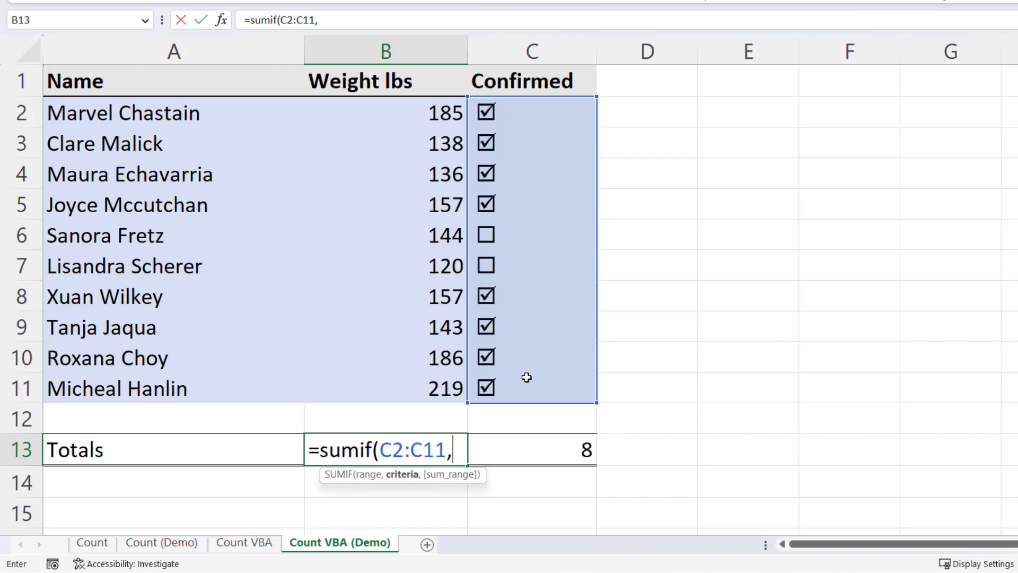
{"action": "type", "text": "char"}
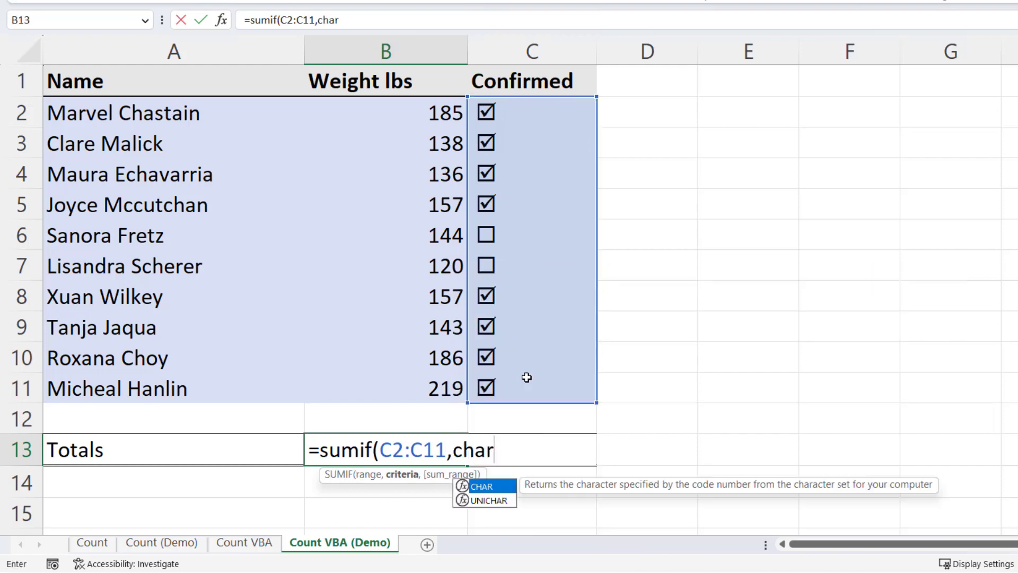
{"action": "type", "text": "(254"}
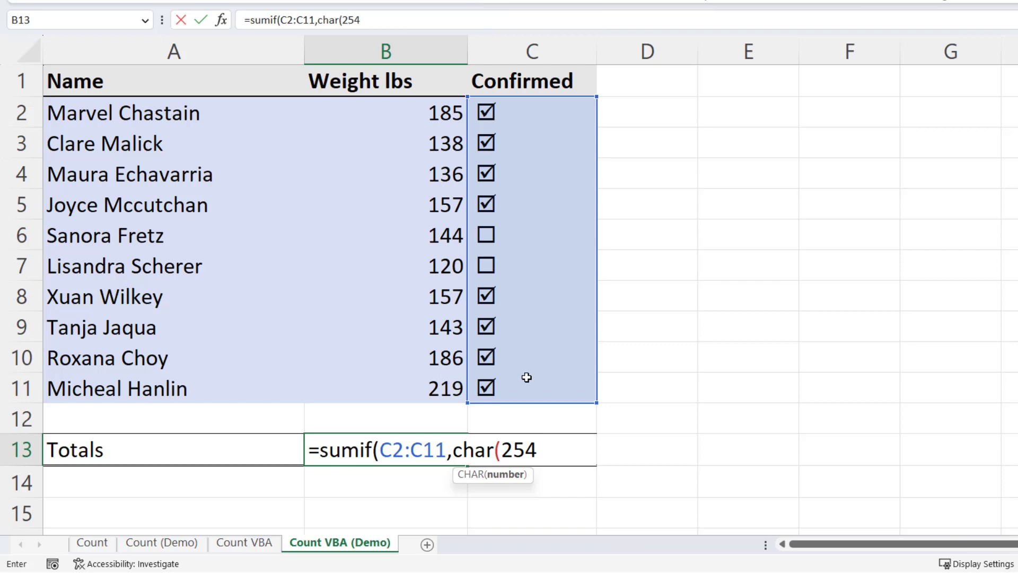
{"action": "type", "text": "),"}
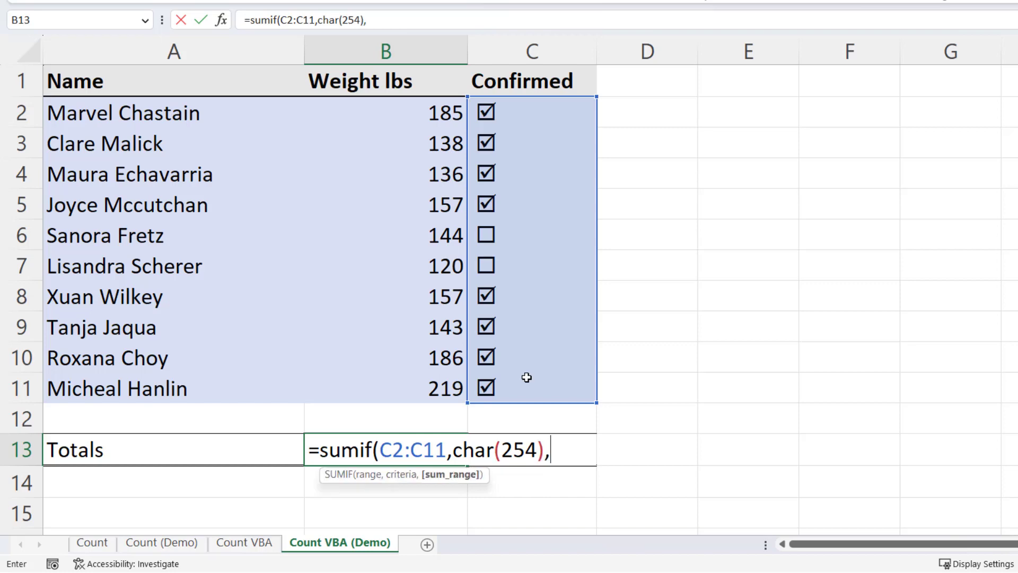
{"action": "left_click_drag", "start_coordinate": [419, 118], "coordinate": [406, 375]}
{"action": "type", "text": ")"}
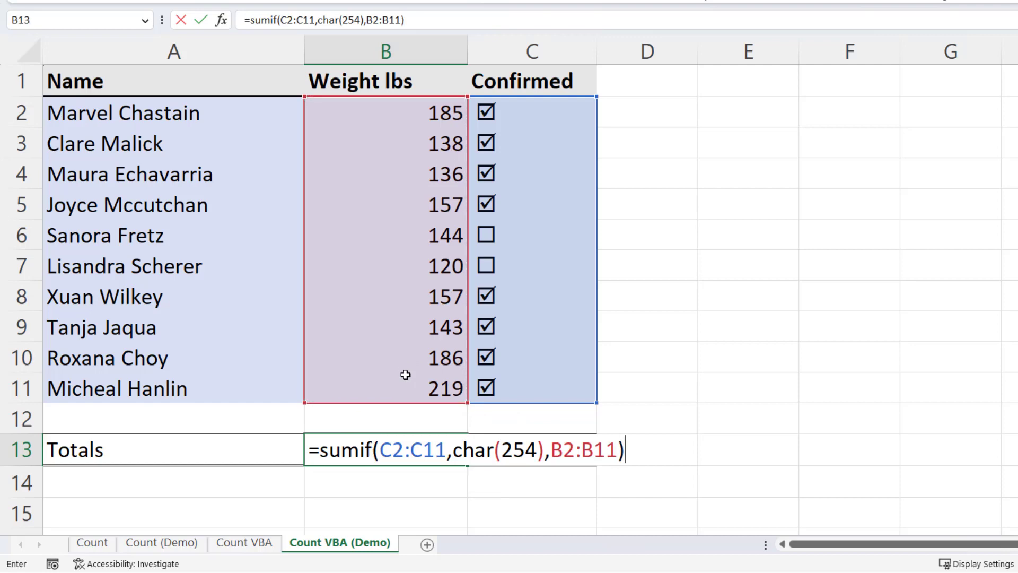
{"action": "key", "text": "Return"}
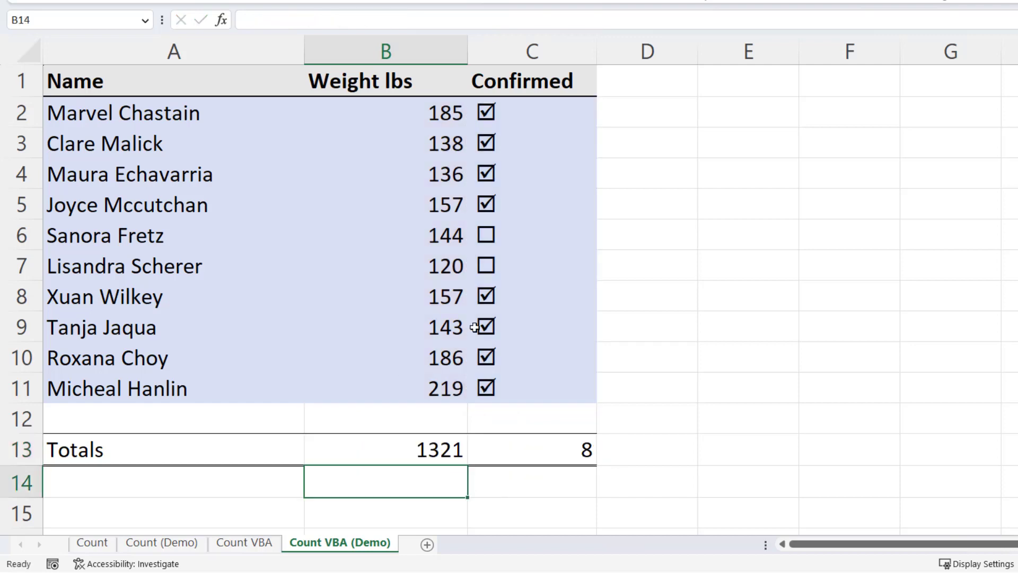
Uncheck the C4 box, dropping the totals to 1185 and 7
{"action": "left_click", "coordinate": [487, 173]}
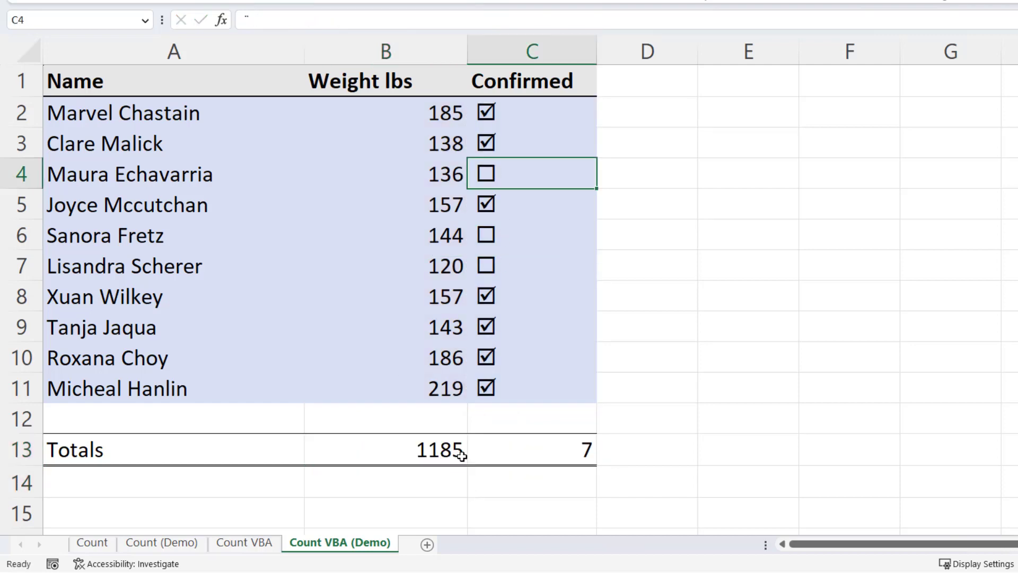